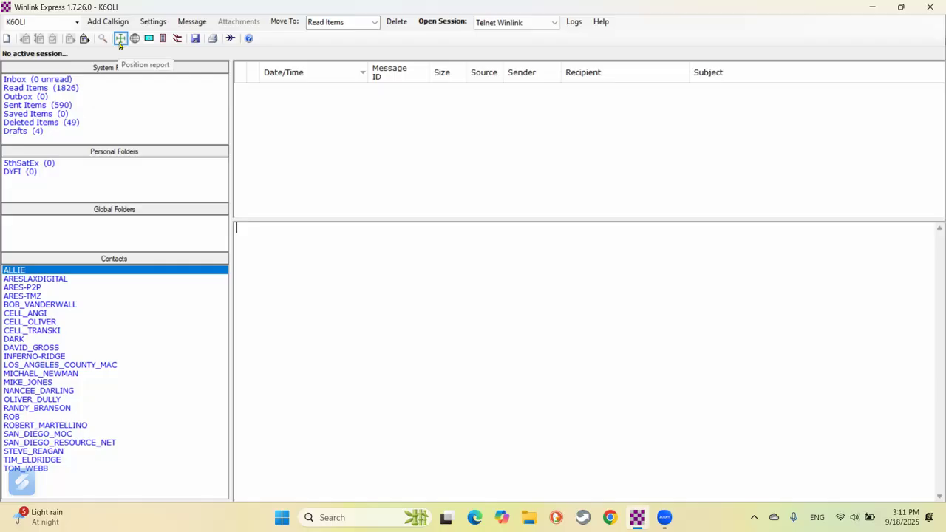
Start a new message from the Standard Forms > USGS > USGS DYFI.txt template.
{"action": "left_click", "coordinate": [6, 38]}
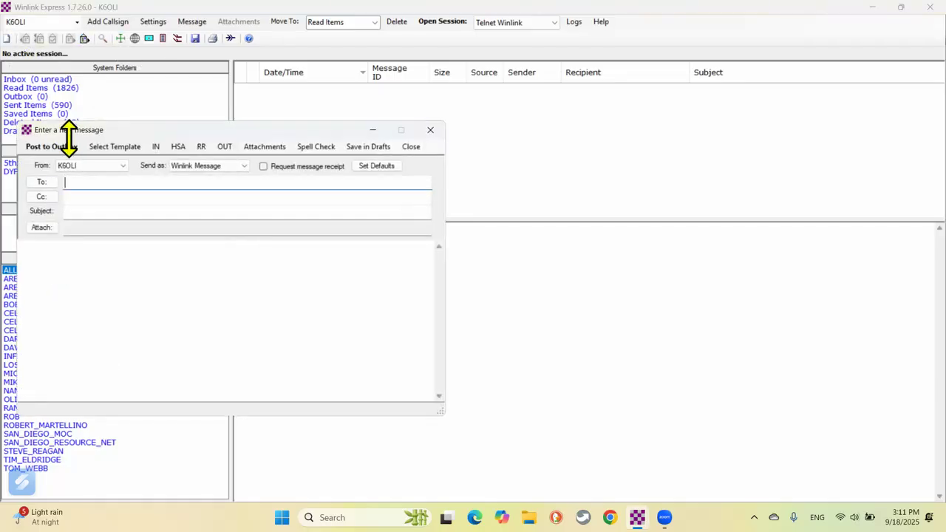
{"action": "left_click", "coordinate": [111, 146]}
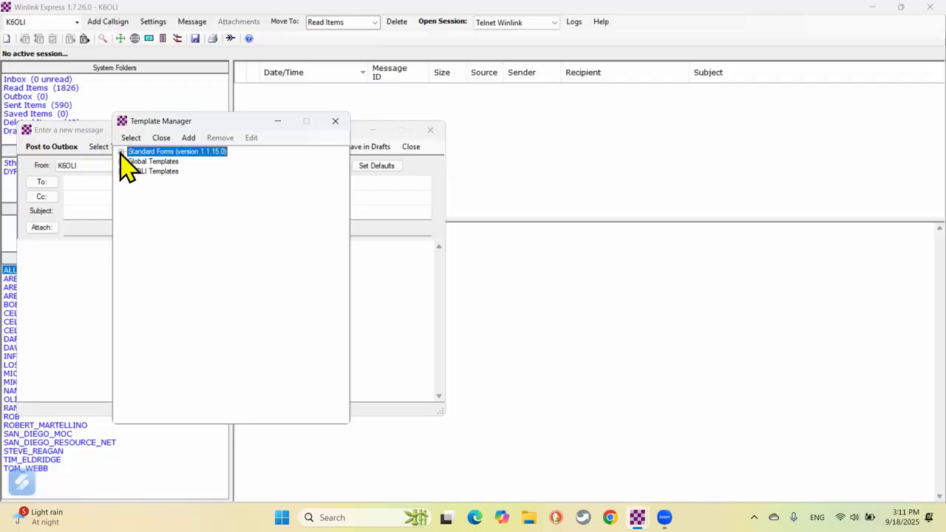
{"action": "left_click", "coordinate": [121, 153]}
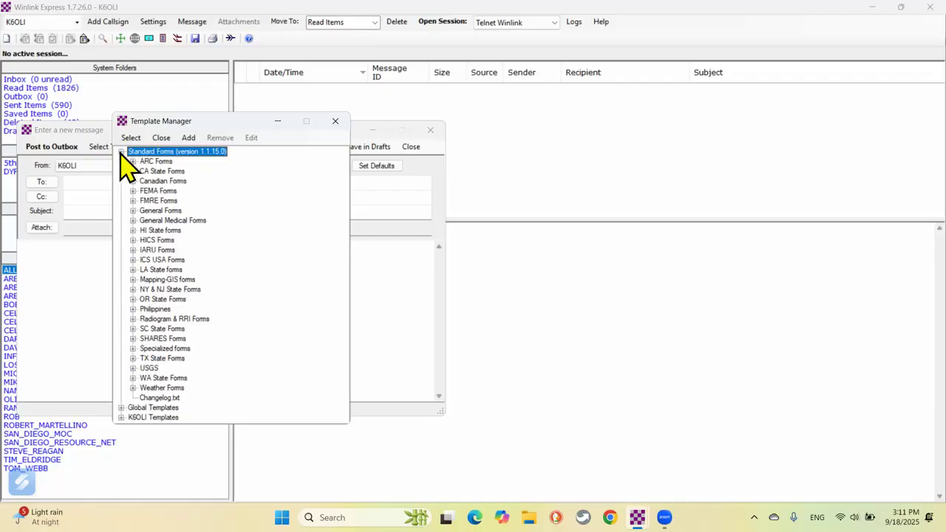
{"action": "left_click", "coordinate": [134, 368]}
{"action": "left_click", "coordinate": [174, 400]}
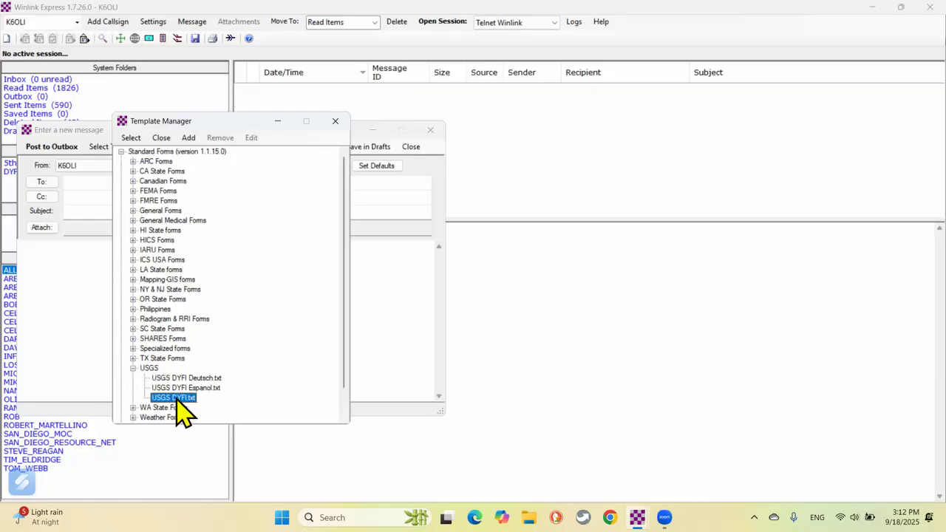
{"action": "double_click", "coordinate": [178, 403]}
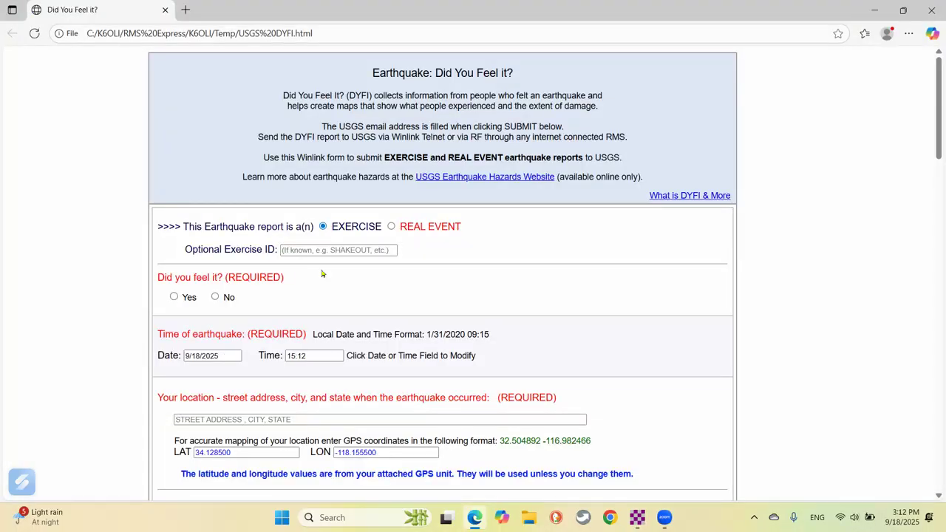
Mark the report as EXERCISE with exercise ID SHAKEOUT and answer Yes to Did you feel it?
{"action": "left_click", "coordinate": [322, 226]}
{"action": "left_click", "coordinate": [321, 249]}
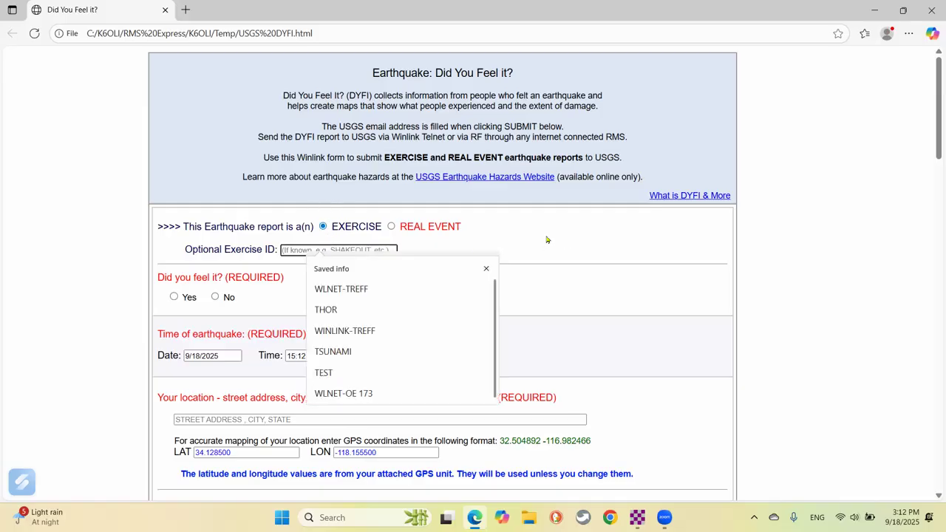
{"action": "type", "text": "SHA"}
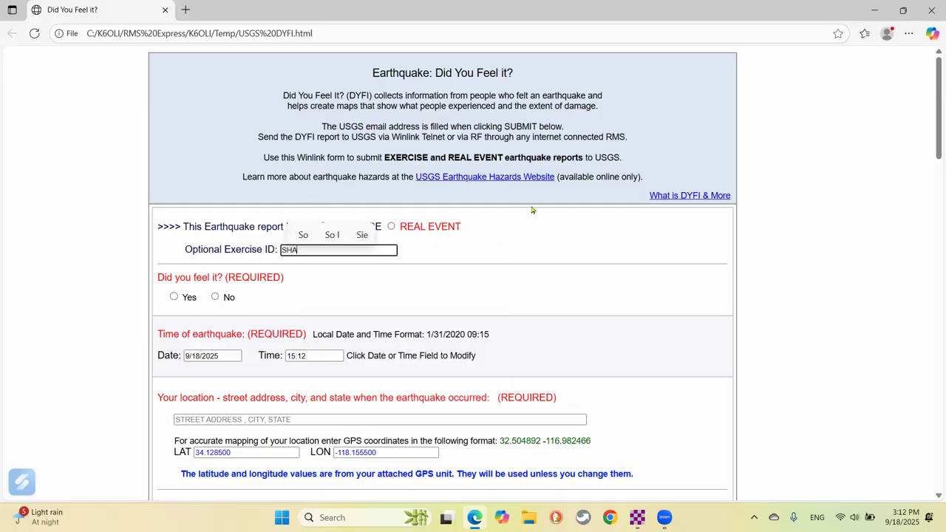
{"action": "type", "text": "KEOUT"}
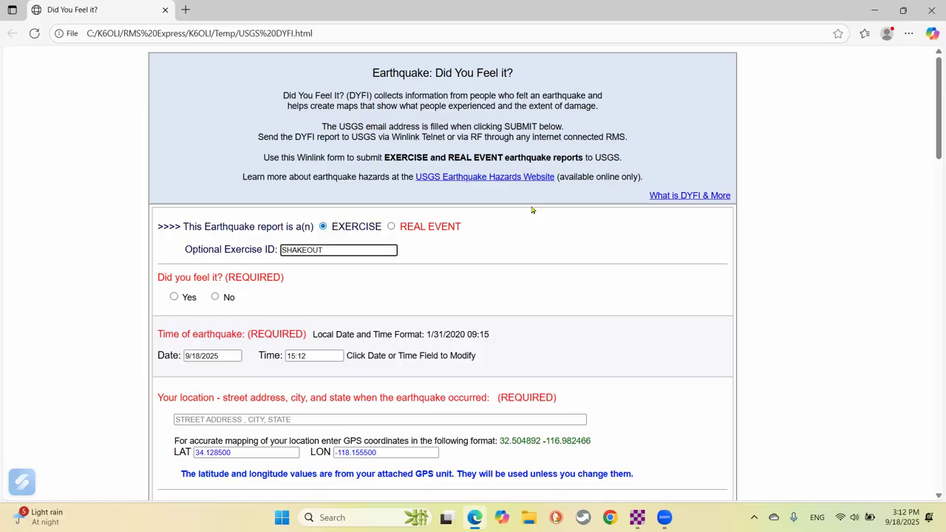
{"action": "scroll", "coordinate": [577, 204], "scroll_direction": "down", "scroll_amount": 2}
{"action": "scroll", "coordinate": [577, 204], "scroll_direction": "down", "scroll_amount": 1}
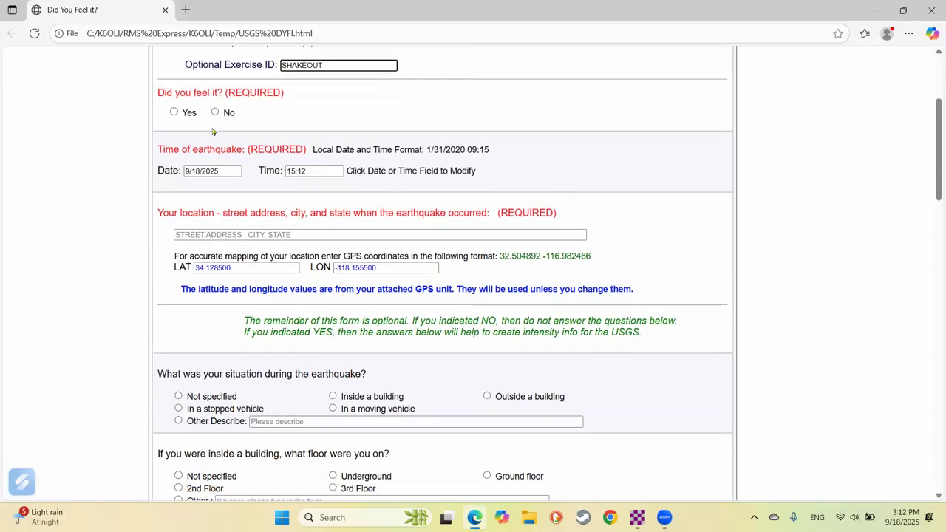
{"action": "left_click", "coordinate": [174, 113]}
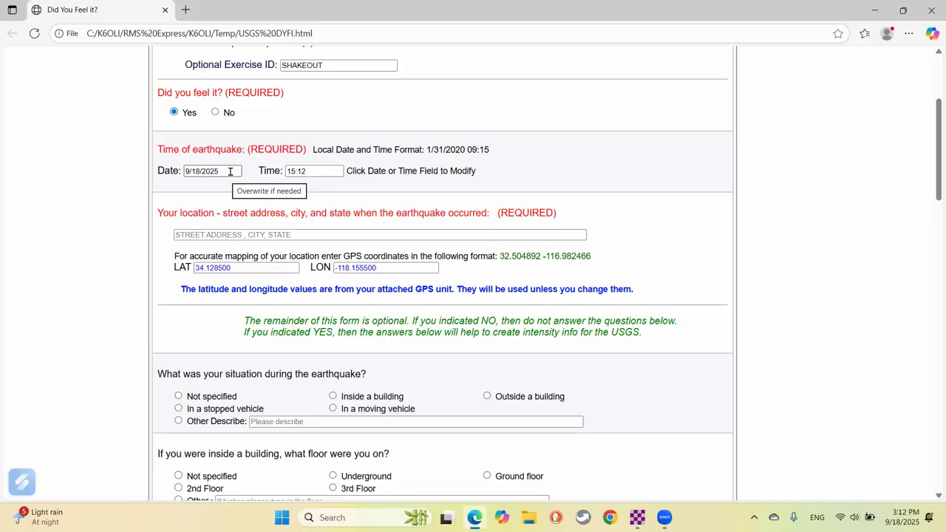
Set the earthquake date to 10/16/2025 and the time to 10:16.
{"action": "left_click", "coordinate": [230, 170]}
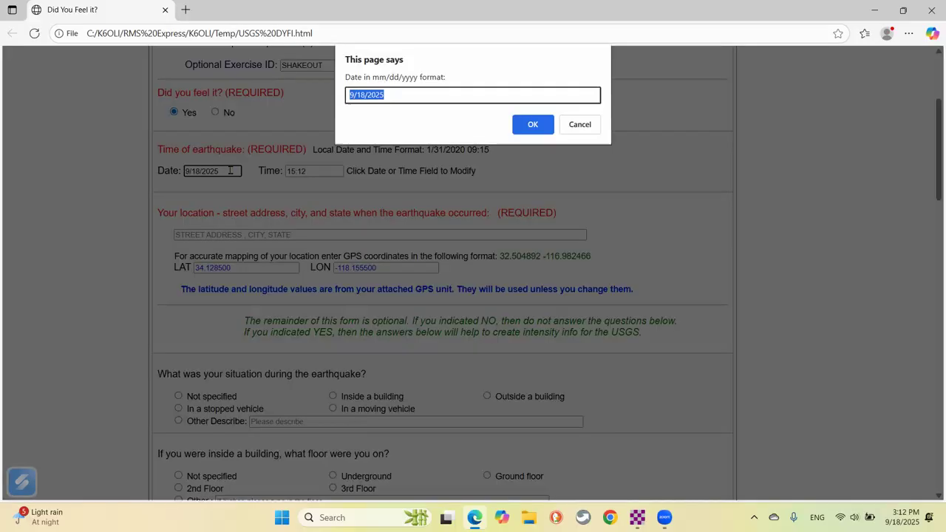
{"action": "type", "text": "10/16/"}
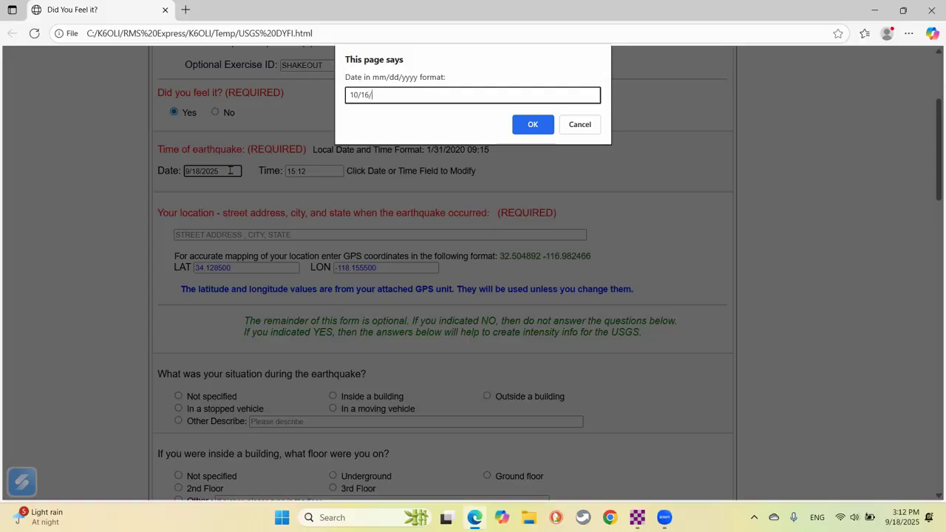
{"action": "type", "text": "2025"}
{"action": "left_click", "coordinate": [526, 126]}
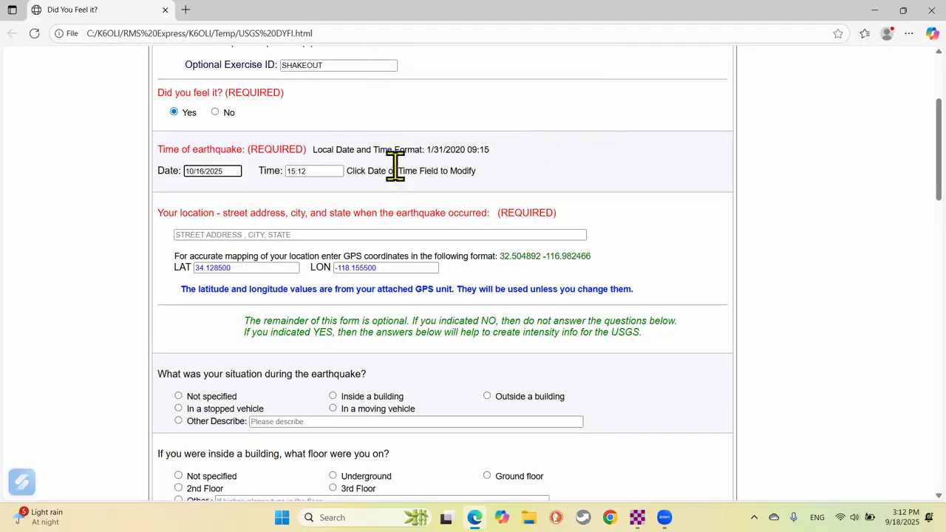
{"action": "left_click", "coordinate": [325, 173]}
{"action": "type", "text": "10"}
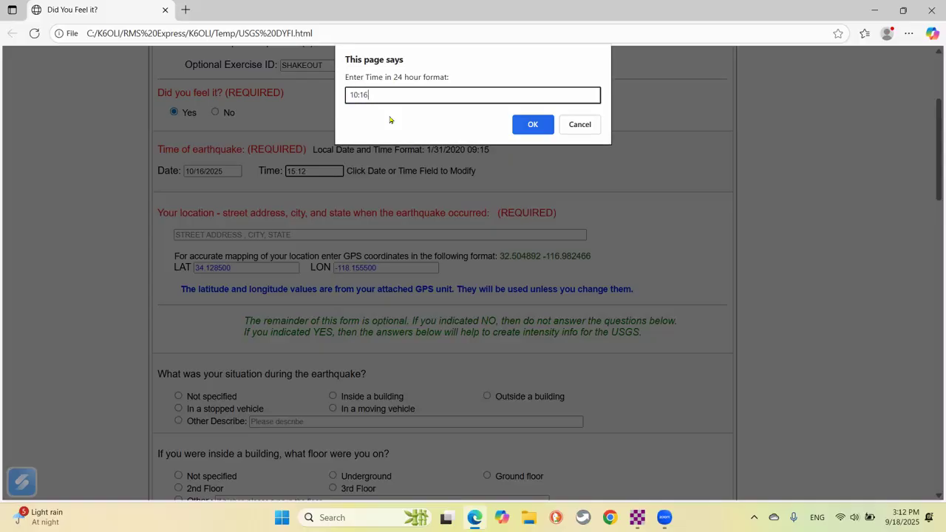
{"action": "type", "text": ":16"}
{"action": "left_click", "coordinate": [532, 127]}
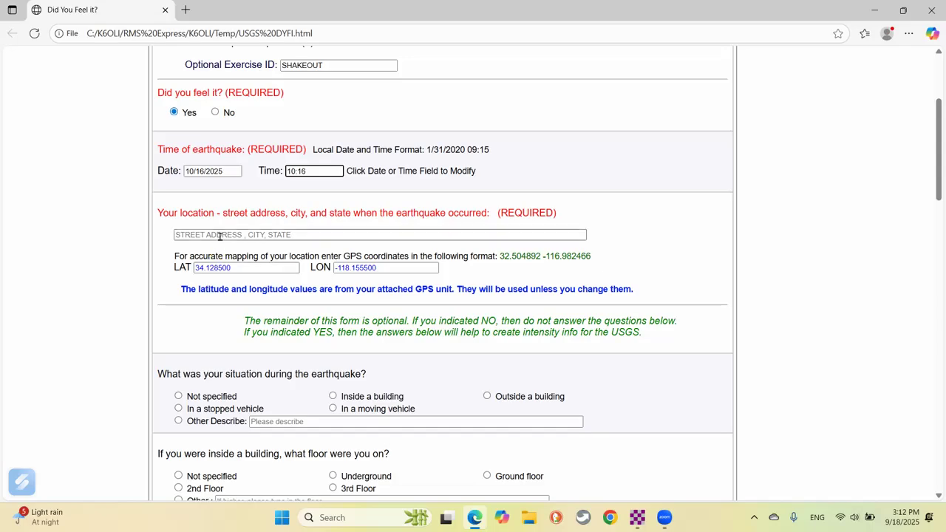
{"action": "left_click", "coordinate": [220, 237]}
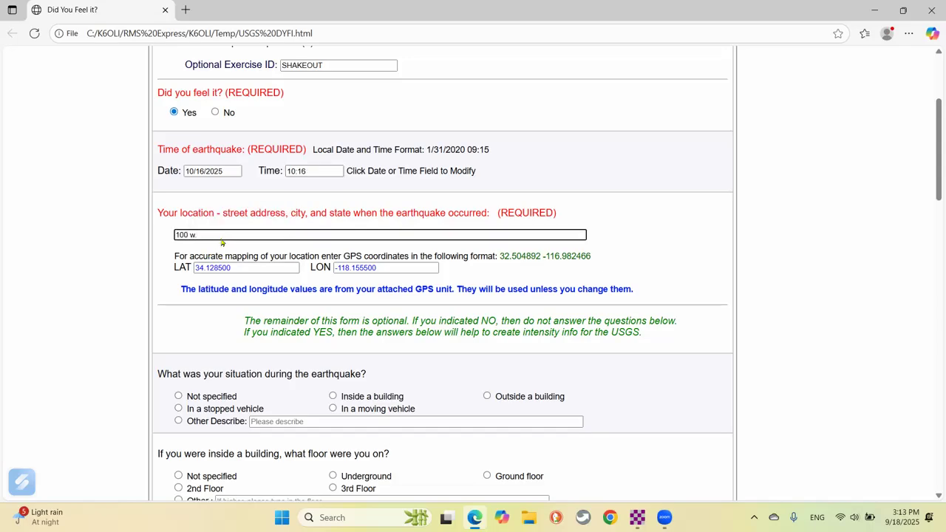
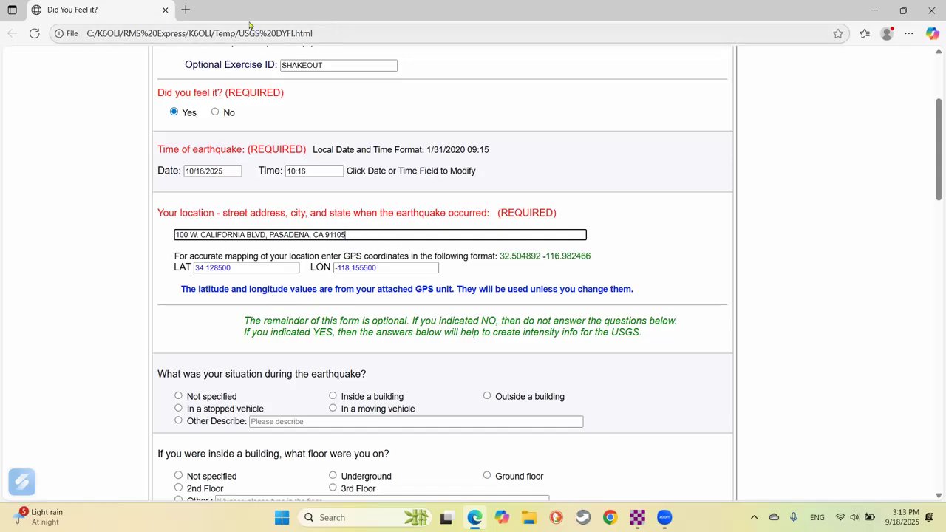
Open maps.google.com in a new browser tab.
{"action": "left_click", "coordinate": [187, 9]}
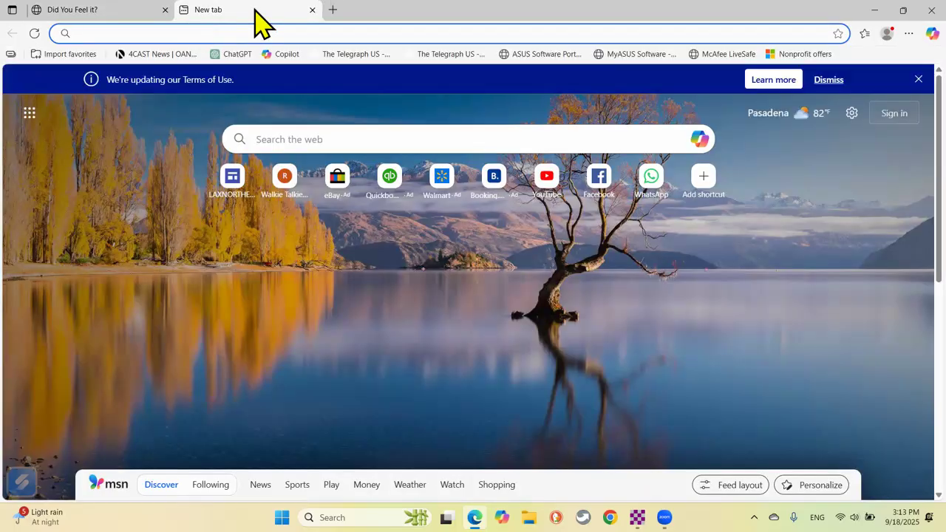
{"action": "type", "text": "MAPS.GOOGL"}
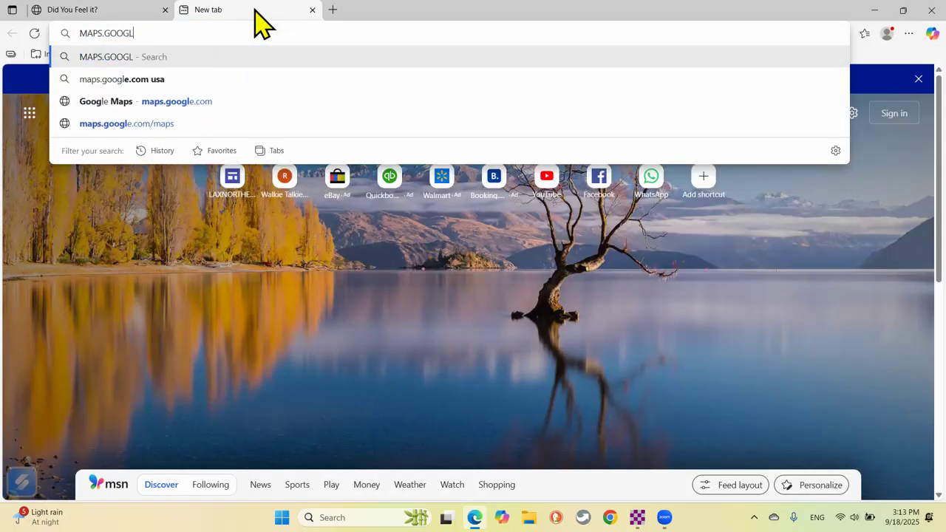
{"action": "type", "text": "E.COM"}
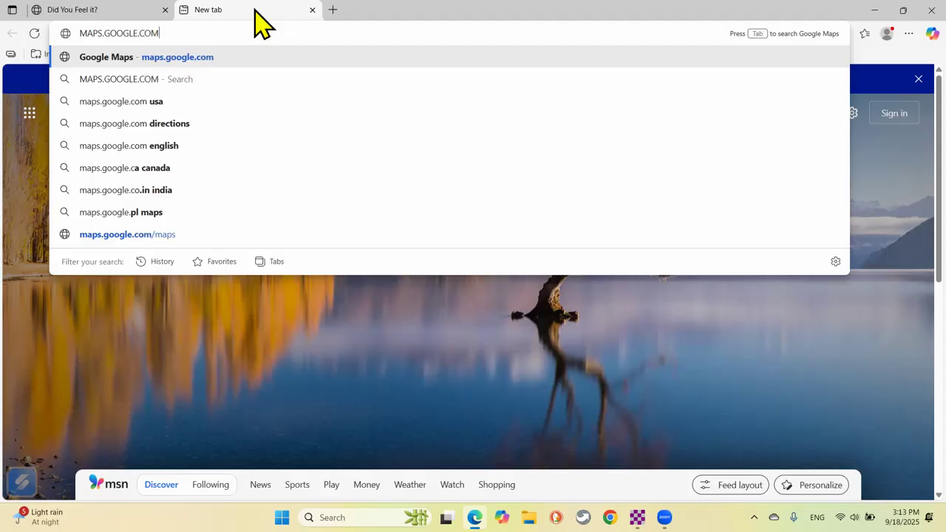
{"action": "key", "text": "Return"}
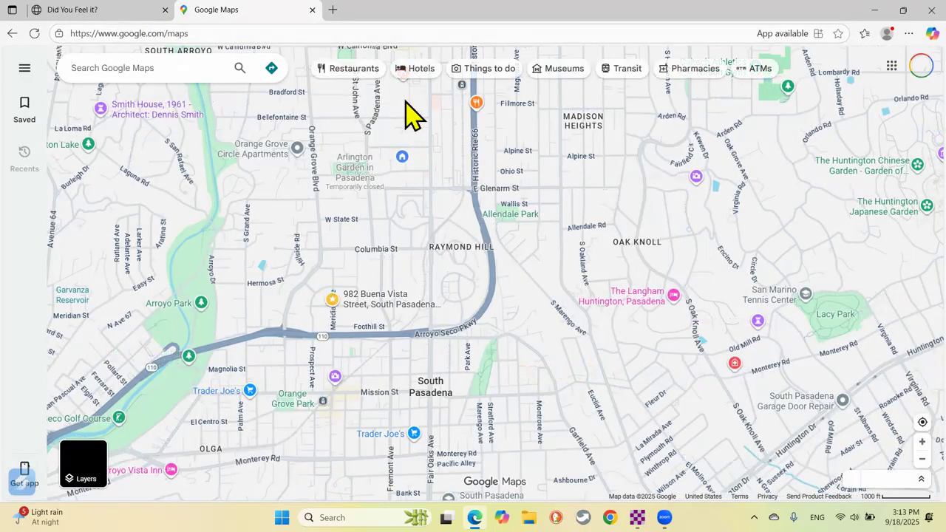
Copy the coordinates of the W California Blvd spot, then return to the DYFI form.
{"action": "left_click_drag", "start_coordinate": [400, 148], "coordinate": [481, 290]}
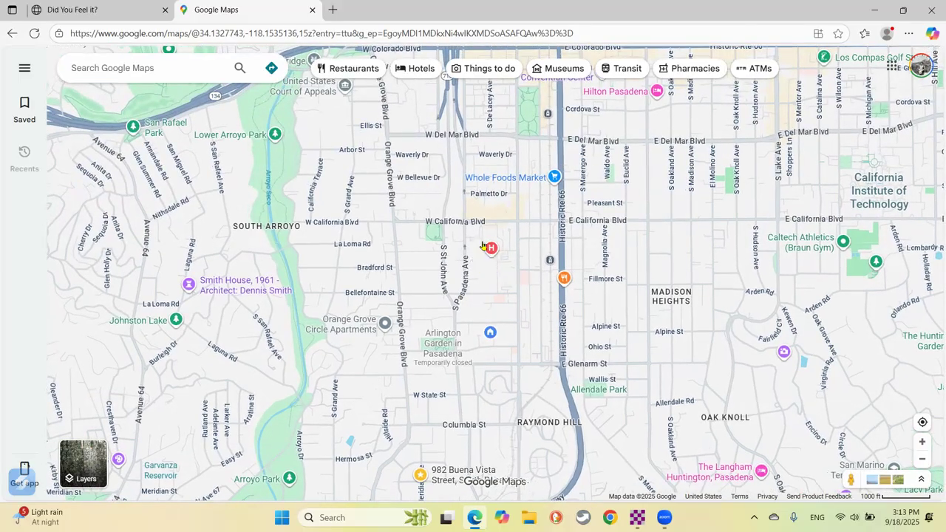
{"action": "right_click", "coordinate": [481, 241]}
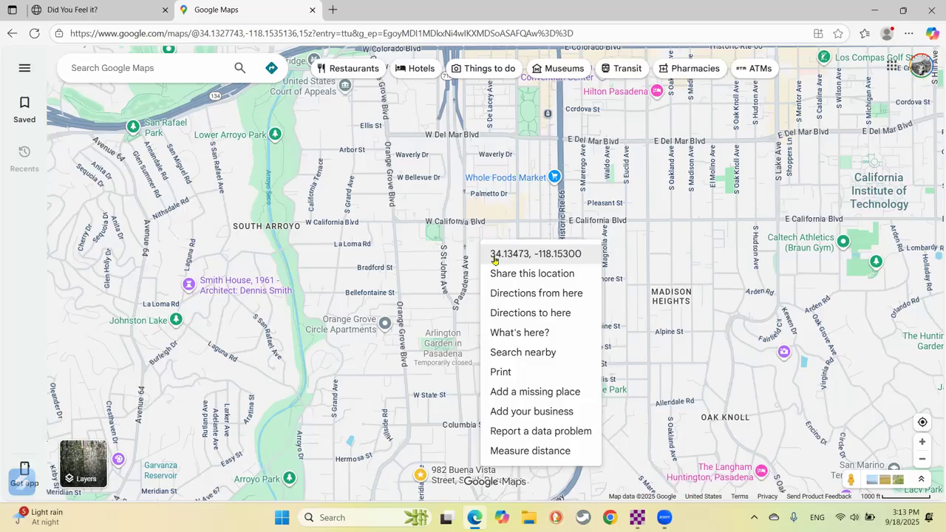
{"action": "right_click", "coordinate": [476, 244]}
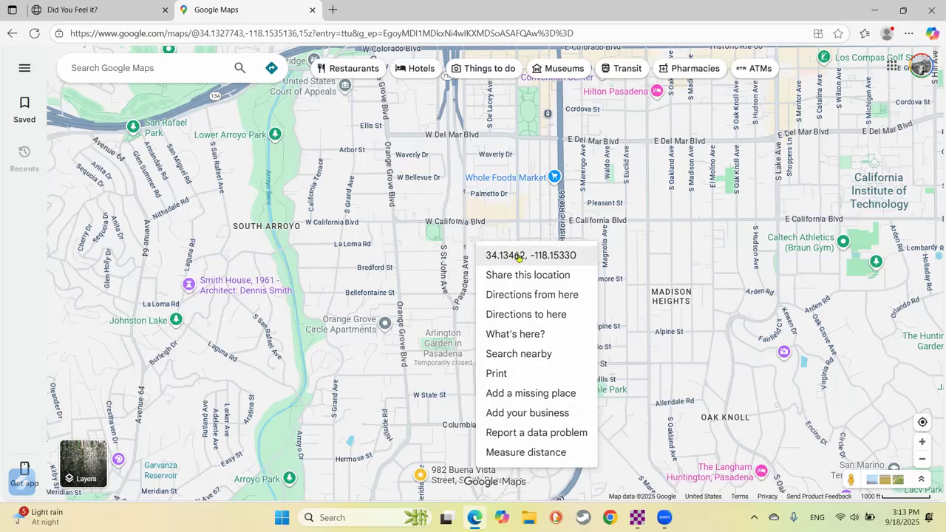
{"action": "left_click", "coordinate": [510, 257]}
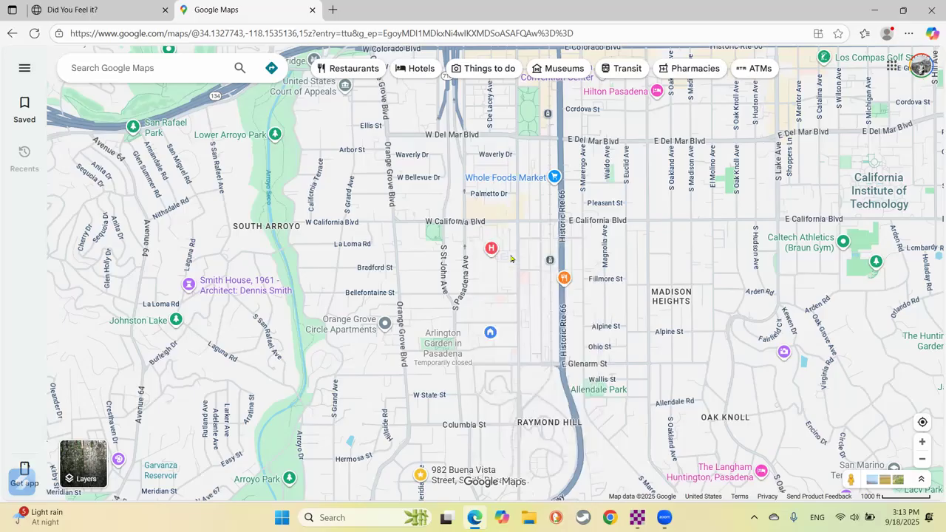
{"action": "left_click", "coordinate": [86, 11]}
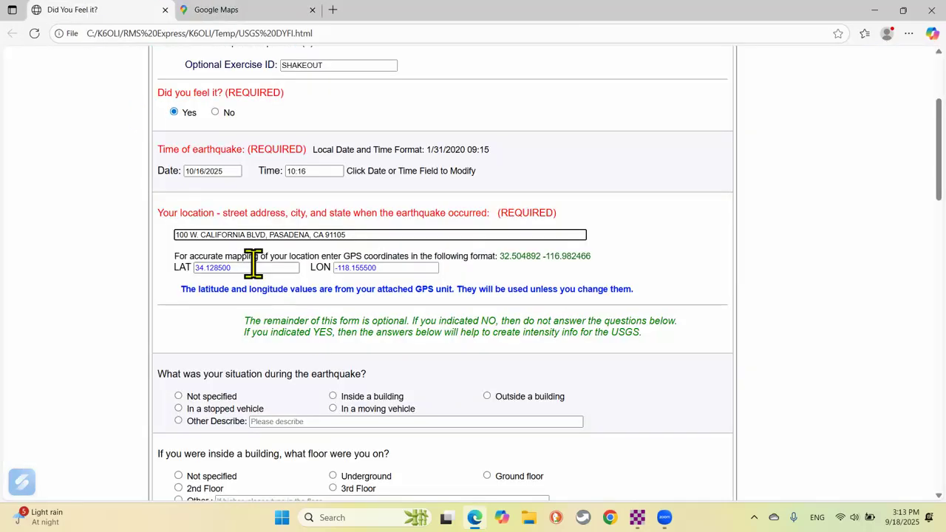
Clear the old LAT and LON values from the form.
{"action": "key", "text": "Tab"}
{"action": "key", "text": "Tab"}
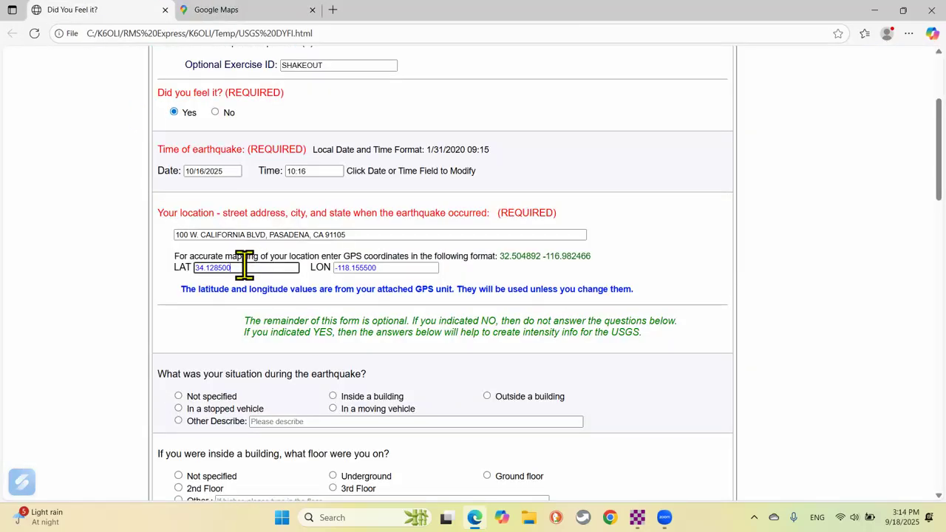
{"action": "key", "text": "BackSpace"}
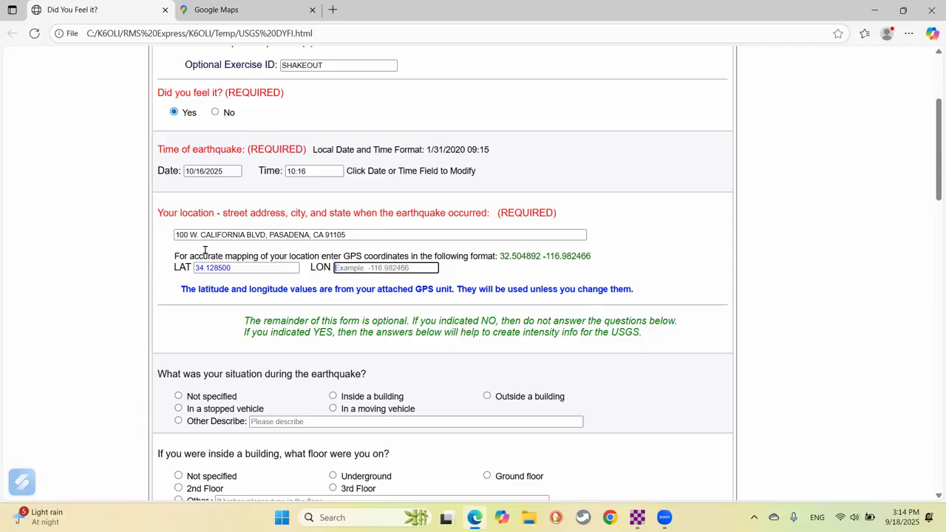
{"action": "left_click_drag", "start_coordinate": [235, 289], "coordinate": [205, 267]}
{"action": "key", "text": "BackSpace"}
{"action": "key", "text": "BackSpace"}
{"action": "key", "text": "BackSpace"}
{"action": "key", "text": "BackSpace"}
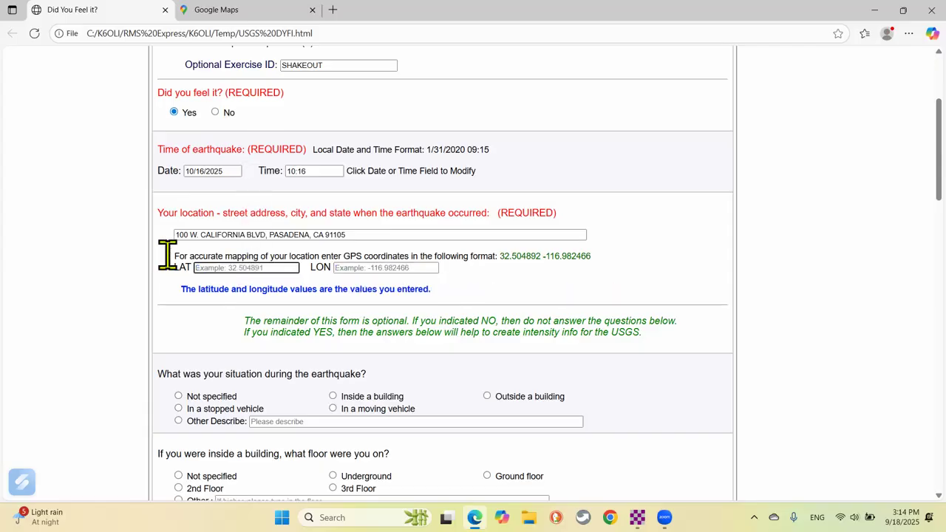
{"action": "right_click", "coordinate": [230, 269]}
{"action": "left_click", "coordinate": [286, 129]}
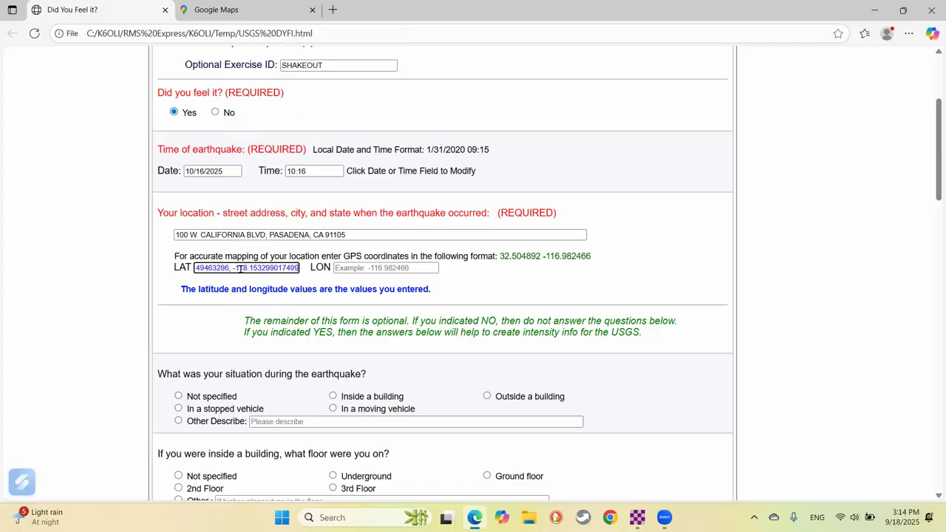
{"action": "left_click", "coordinate": [341, 268]}
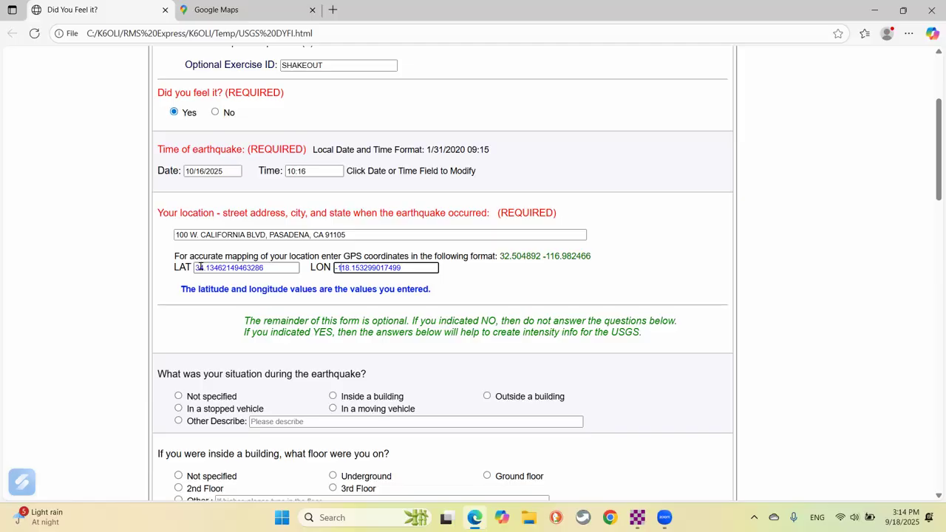
{"action": "left_click", "coordinate": [215, 9]}
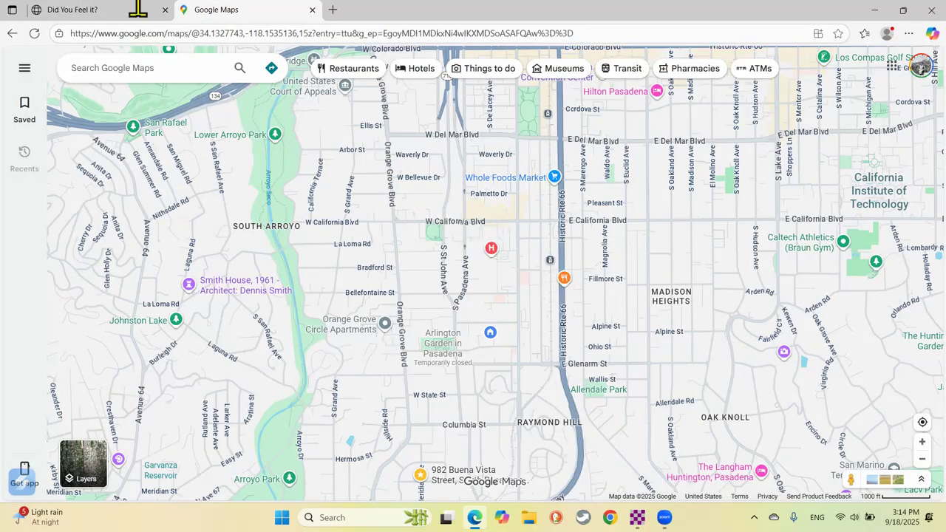
{"action": "left_click", "coordinate": [111, 10]}
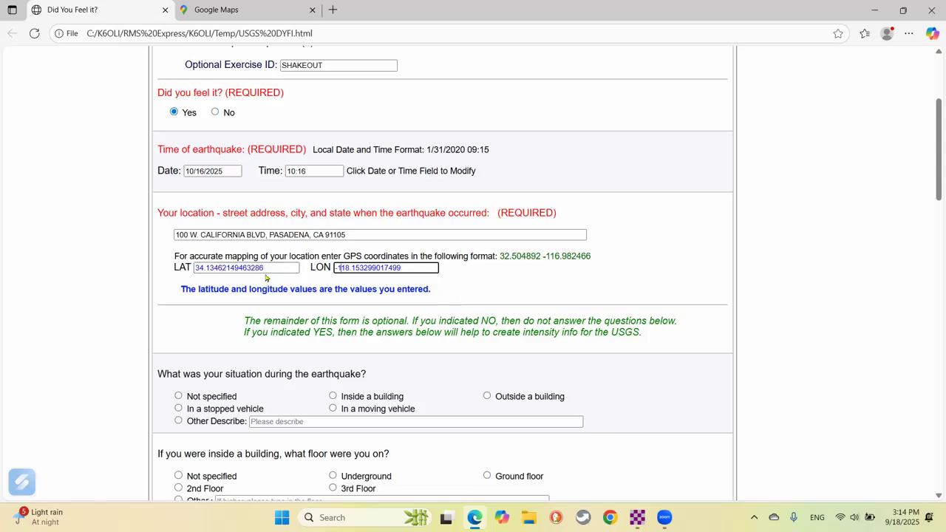
{"action": "scroll", "coordinate": [536, 233], "scroll_direction": "down", "scroll_amount": 1}
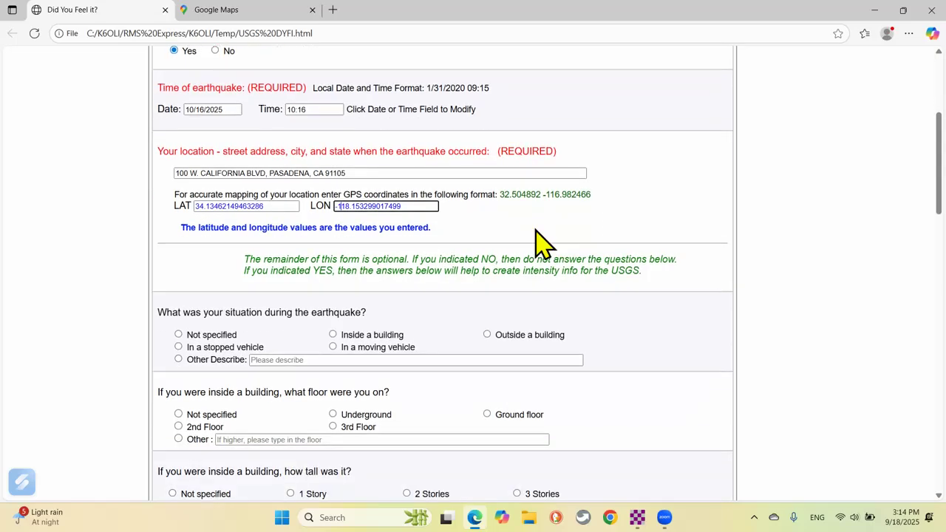
Answer inside a building, 2nd Floor, 2 Stories, not asleep, and everyone felt it.
{"action": "scroll", "coordinate": [539, 240], "scroll_direction": "down", "scroll_amount": 3}
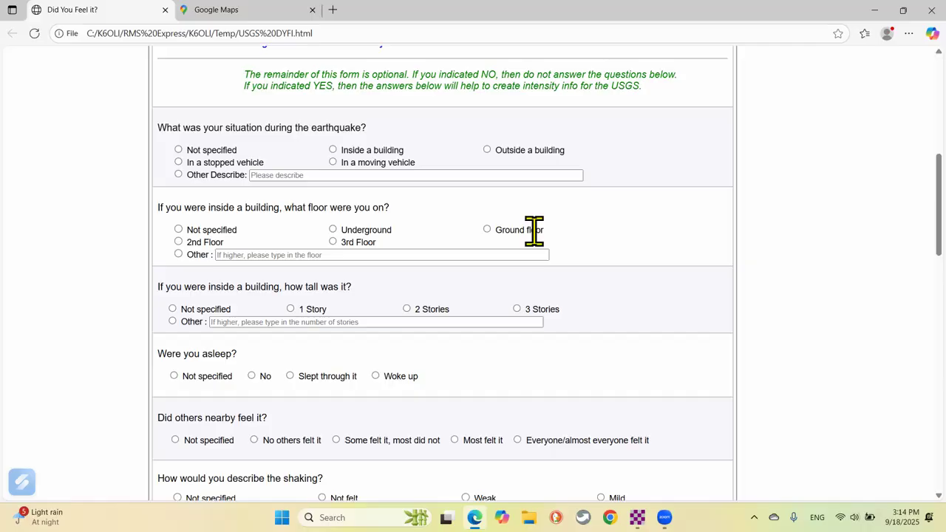
{"action": "left_click", "coordinate": [333, 150]}
{"action": "scroll", "coordinate": [133, 209], "scroll_direction": "down", "scroll_amount": 1}
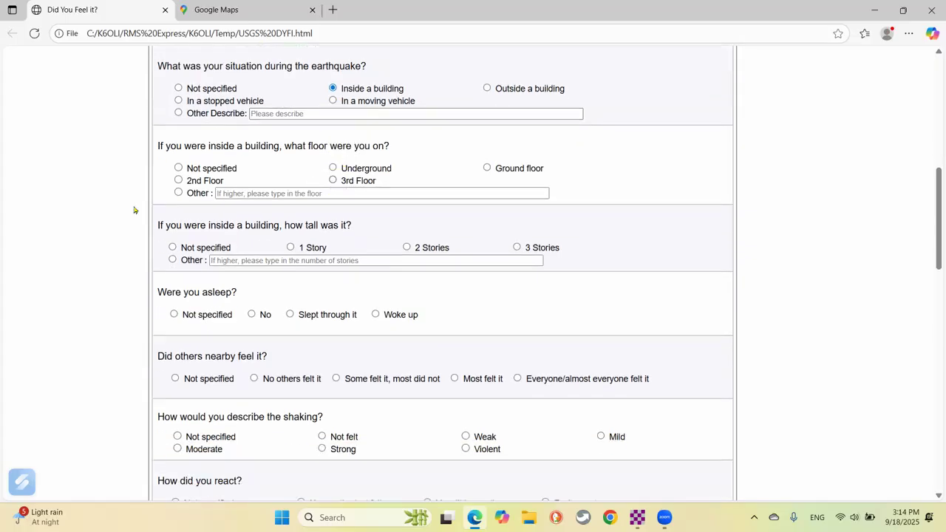
{"action": "left_click", "coordinate": [178, 180]}
{"action": "left_click", "coordinate": [407, 248]}
{"action": "scroll", "coordinate": [406, 244], "scroll_direction": "down", "scroll_amount": 3}
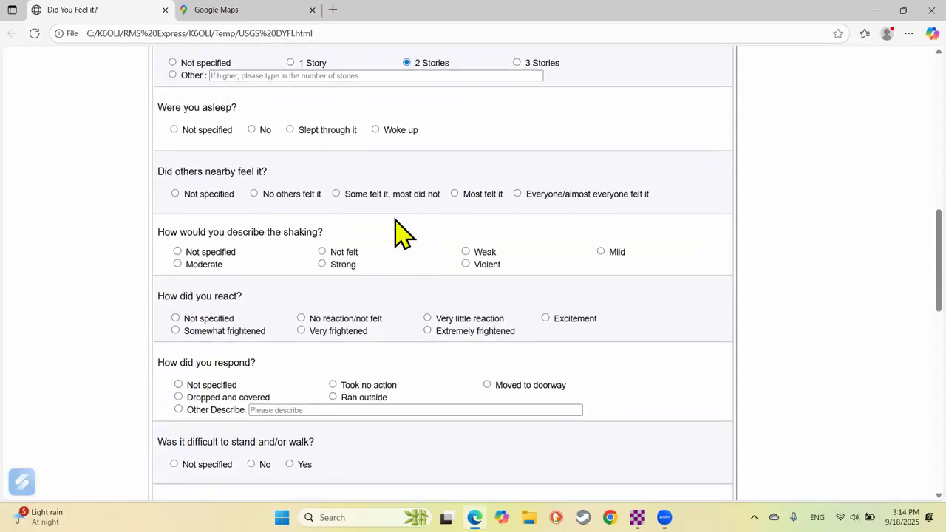
{"action": "left_click", "coordinate": [252, 129]}
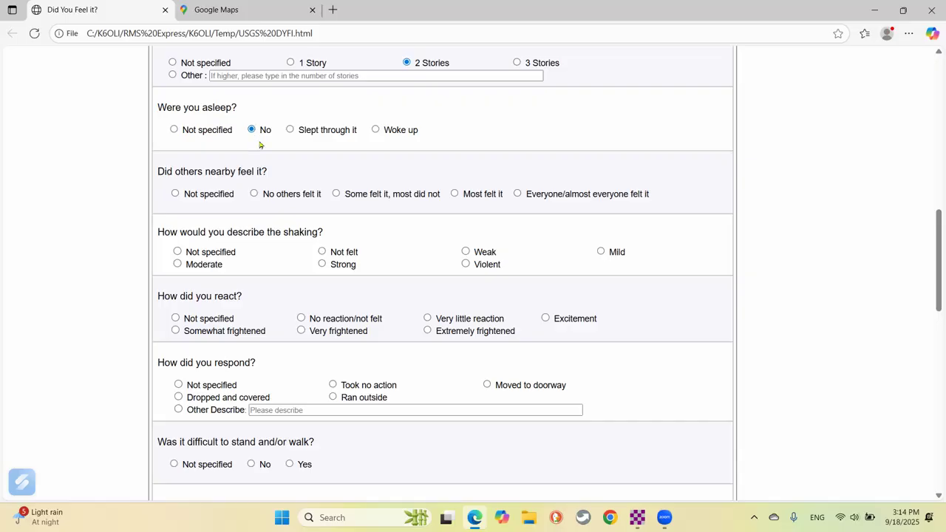
{"action": "left_click", "coordinate": [517, 194]}
Describe the shaking as Strong, the reaction as Excitement, and the response as dropped and covered.
{"action": "scroll", "coordinate": [492, 212], "scroll_direction": "down", "scroll_amount": 1}
{"action": "scroll", "coordinate": [491, 212], "scroll_direction": "down", "scroll_amount": 1}
{"action": "left_click", "coordinate": [322, 141]}
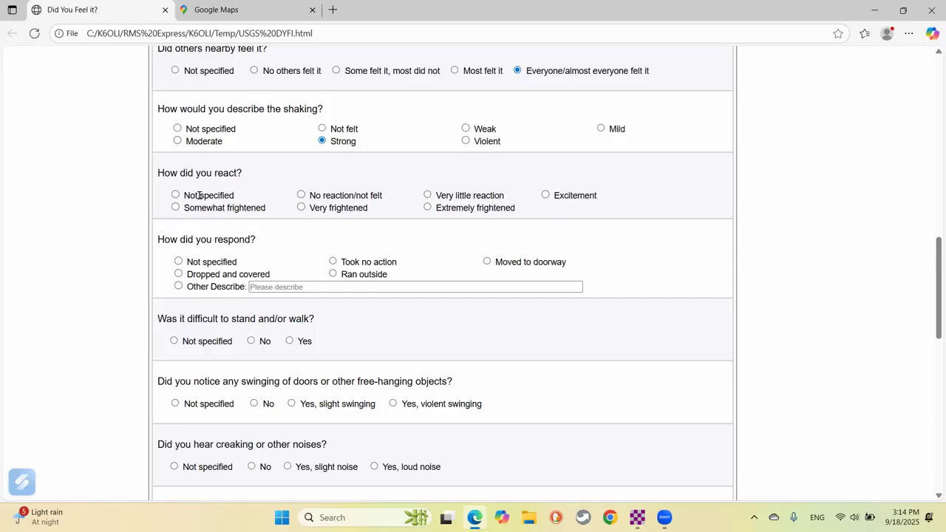
{"action": "left_click", "coordinate": [546, 195]}
{"action": "scroll", "coordinate": [673, 190], "scroll_direction": "down", "scroll_amount": 2}
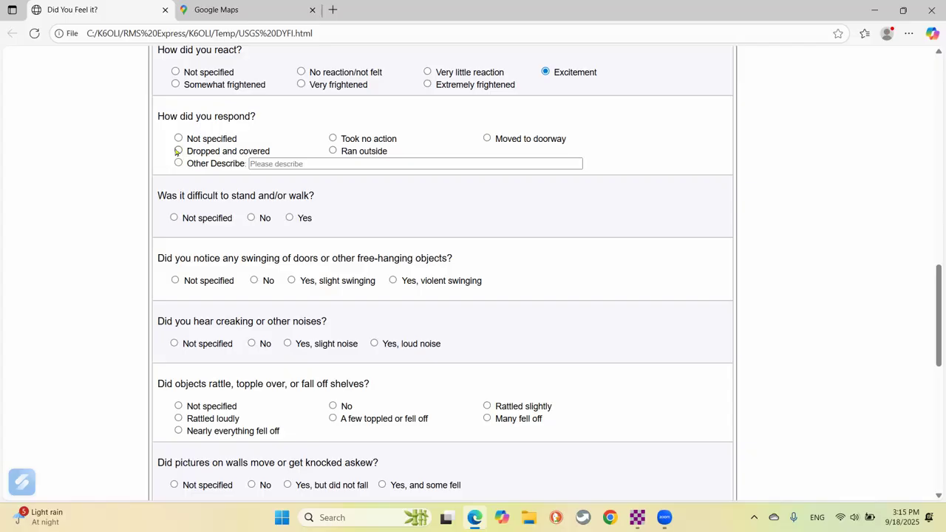
{"action": "left_click", "coordinate": [178, 151]}
{"action": "scroll", "coordinate": [699, 238], "scroll_direction": "down", "scroll_amount": 2}
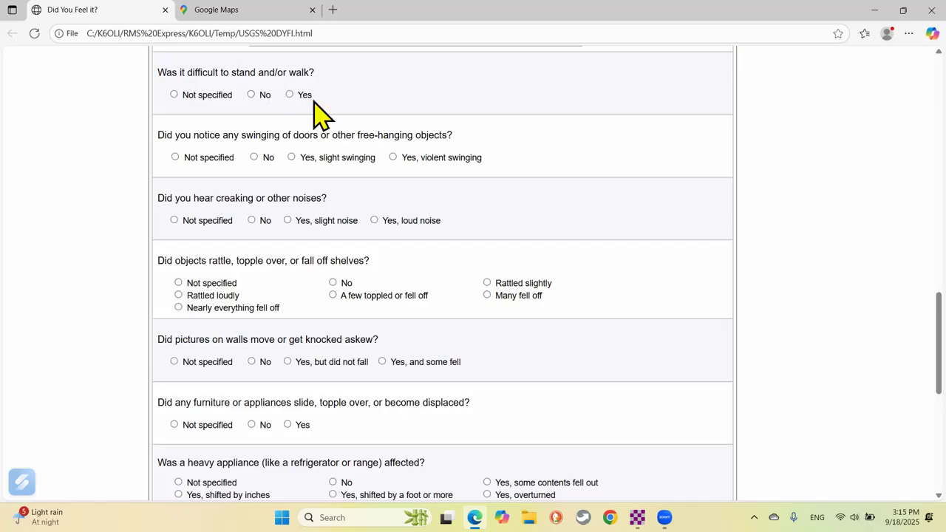
Answer Yes to difficulty standing, slight swinging, and hearing a loud noise.
{"action": "left_click", "coordinate": [289, 94]}
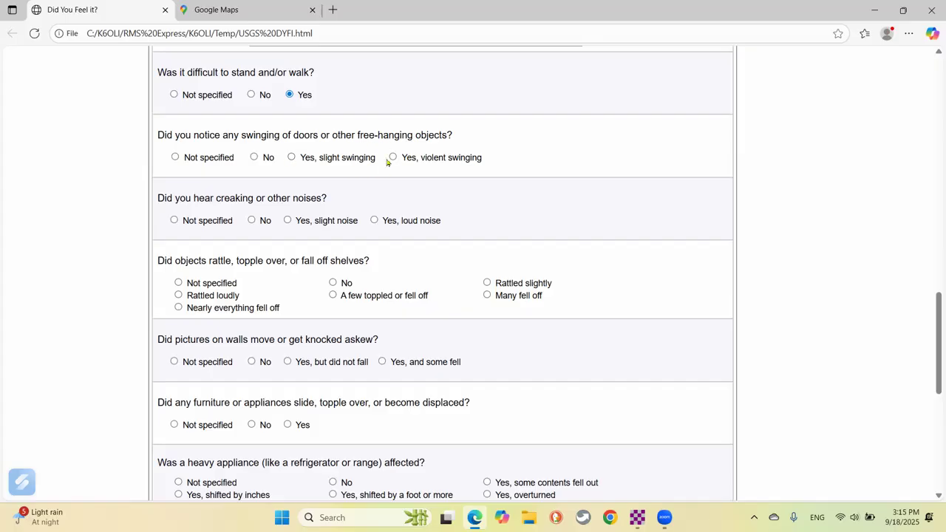
{"action": "left_click", "coordinate": [292, 158]}
{"action": "left_click", "coordinate": [374, 219]}
Report a few objects toppled or fell off and pictures moved but did not fall.
{"action": "scroll", "coordinate": [559, 243], "scroll_direction": "down", "scroll_amount": 2}
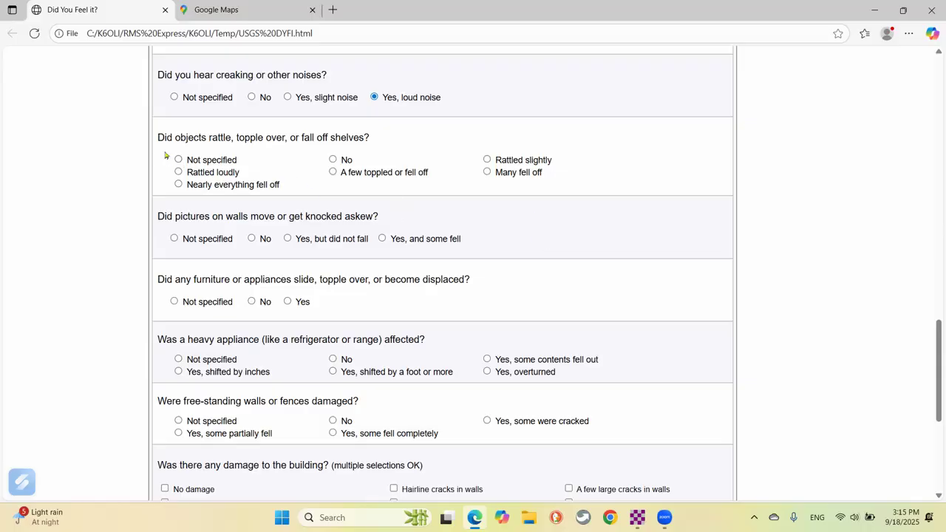
{"action": "left_click", "coordinate": [332, 172]}
{"action": "scroll", "coordinate": [100, 213], "scroll_direction": "down", "scroll_amount": 2}
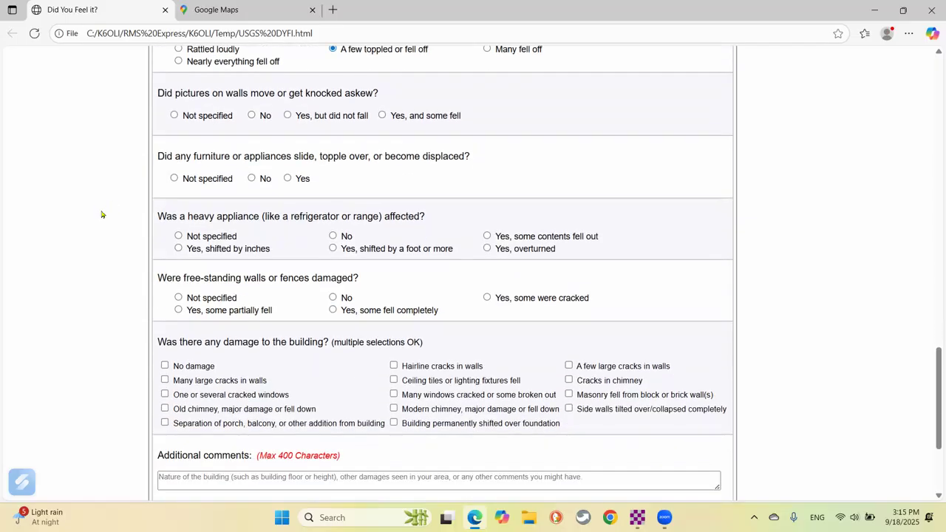
{"action": "left_click", "coordinate": [287, 116]}
{"action": "scroll", "coordinate": [178, 185], "scroll_direction": "up", "scroll_amount": 3}
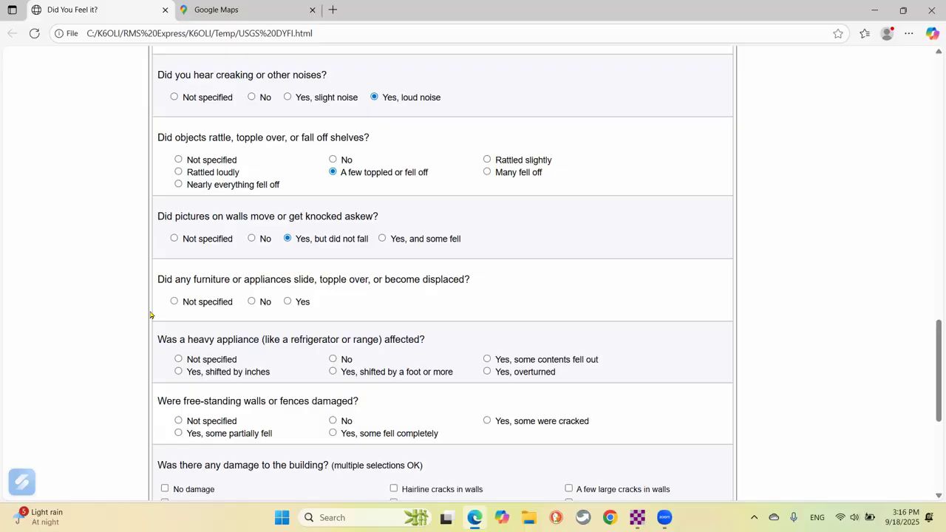
{"action": "scroll", "coordinate": [147, 310], "scroll_direction": "down", "scroll_amount": 3}
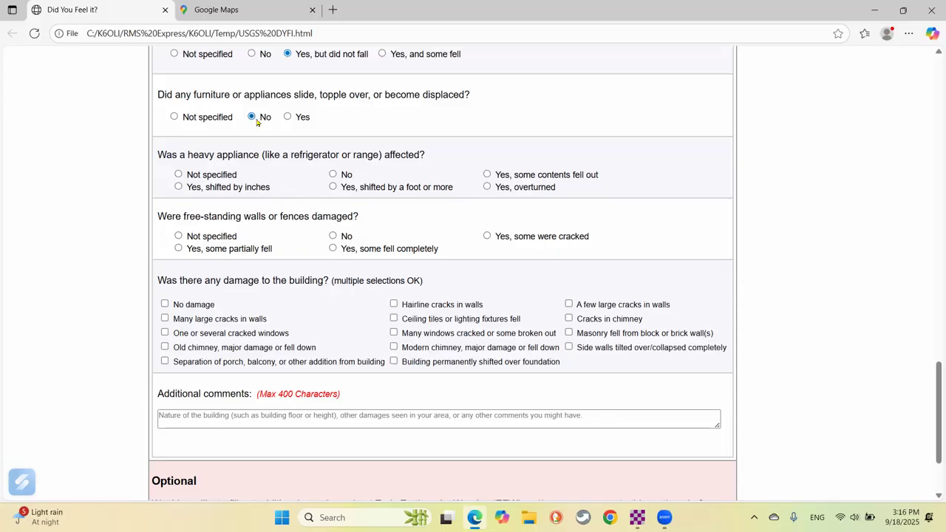
{"action": "scroll", "coordinate": [257, 121], "scroll_direction": "down", "scroll_amount": 1}
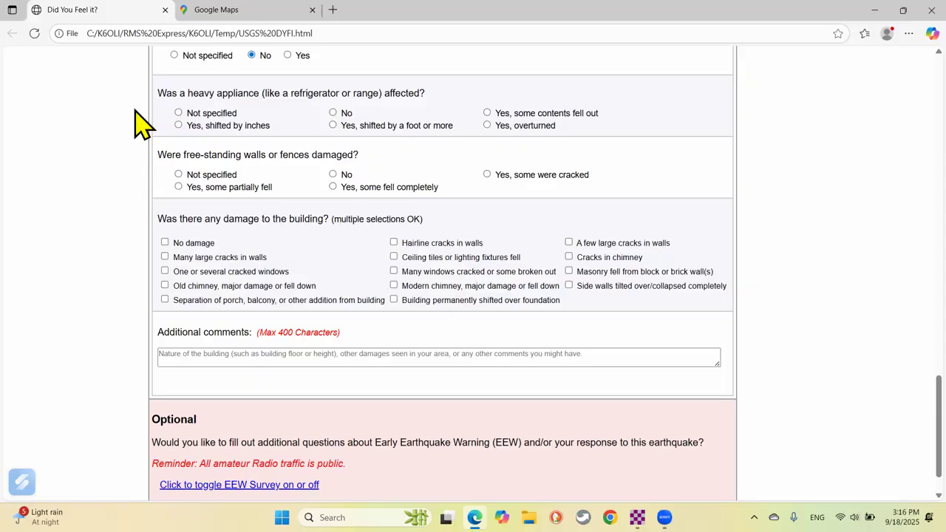
Report appliance contents fell out, walls cracked, hairline and a few large cracks, and fallen ceiling tiles.
{"action": "left_click", "coordinate": [487, 114]}
{"action": "left_click", "coordinate": [486, 175]}
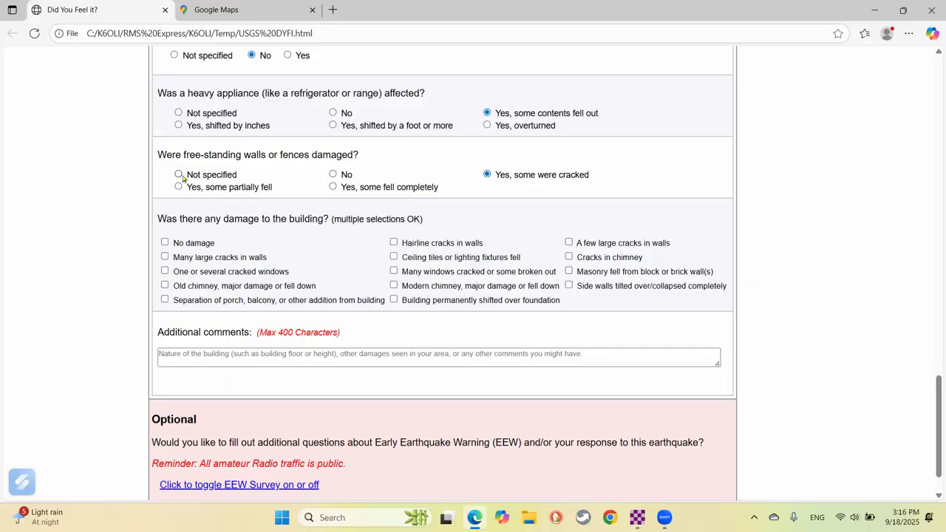
{"action": "scroll", "coordinate": [194, 169], "scroll_direction": "down", "scroll_amount": 1}
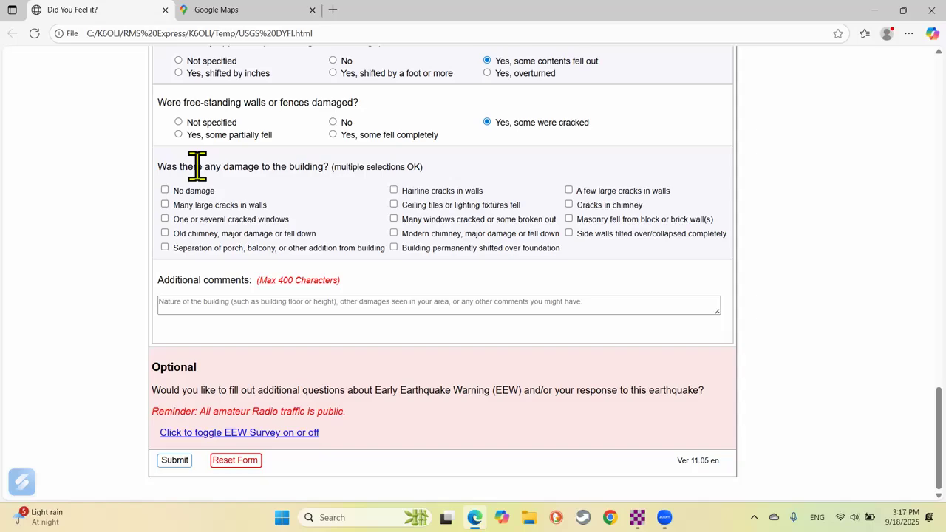
{"action": "left_click", "coordinate": [393, 192]}
{"action": "left_click", "coordinate": [569, 191]}
{"action": "left_click", "coordinate": [393, 204]}
Open the LAXNORTHEAST ShakeOut page in a new tab and scroll to the DYFI instruction PDFs.
{"action": "left_click", "coordinate": [332, 19]}
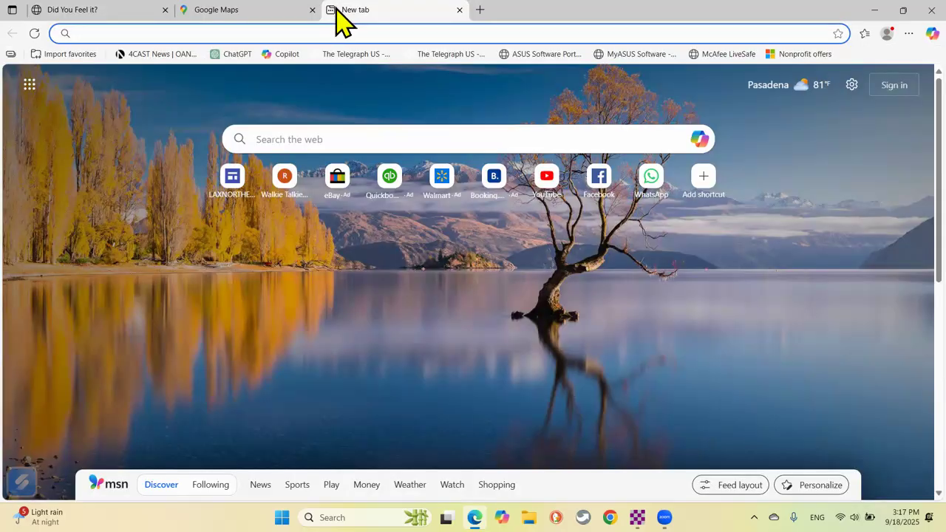
{"action": "type", "text": "LAXNORTH"}
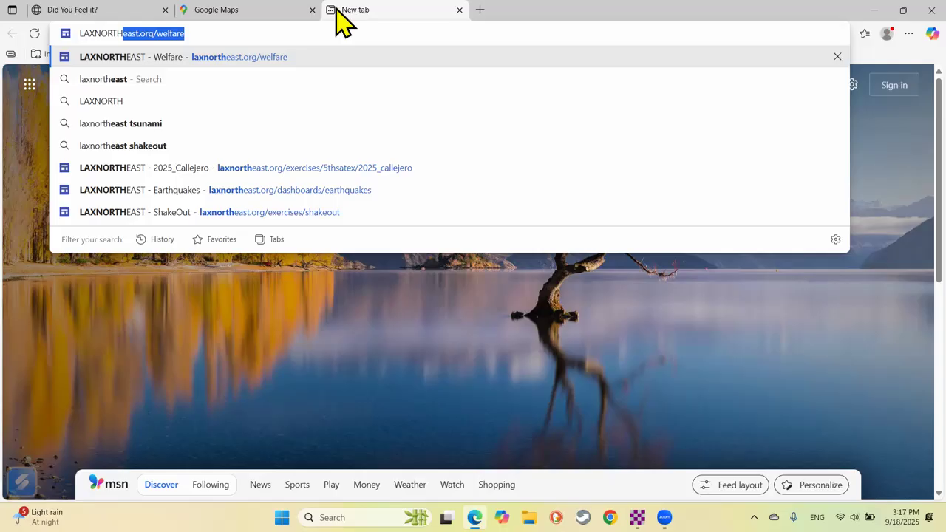
{"action": "left_click", "coordinate": [313, 215]}
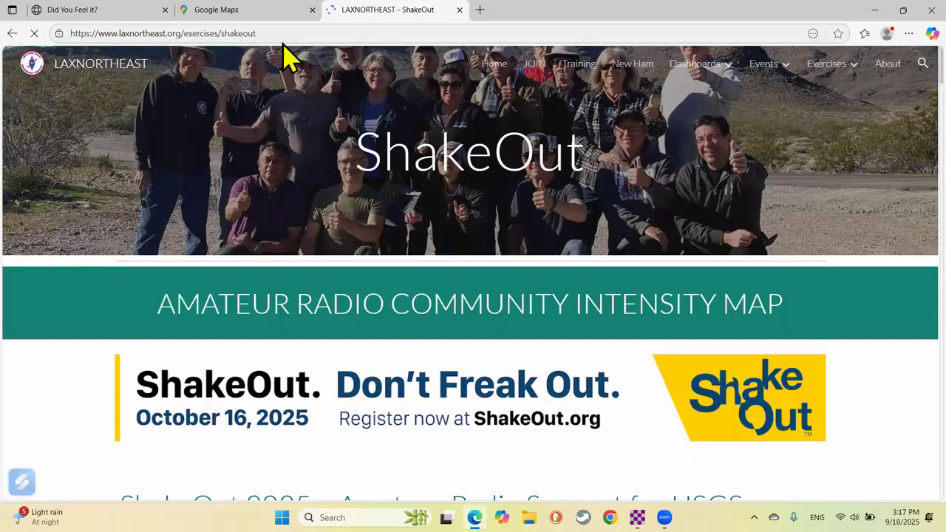
{"action": "scroll", "coordinate": [338, 178], "scroll_direction": "down", "scroll_amount": 10}
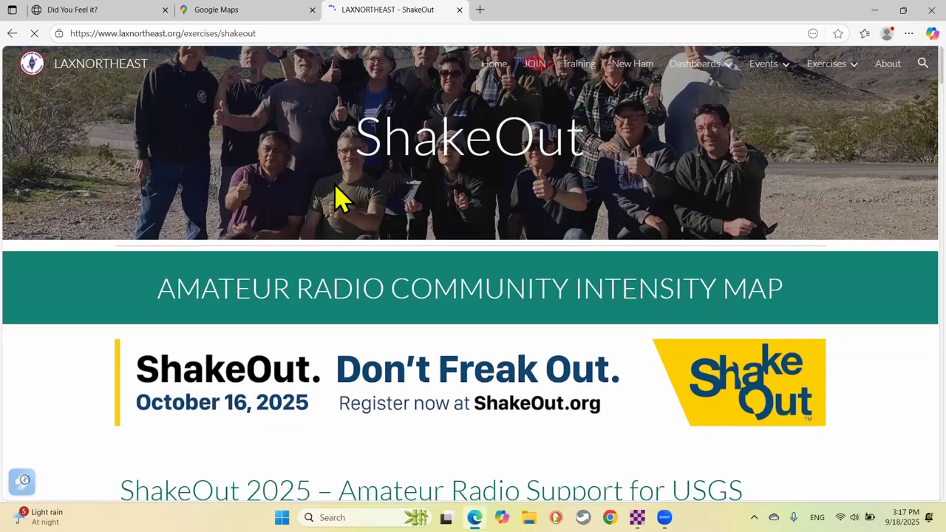
{"action": "scroll", "coordinate": [334, 176], "scroll_direction": "down", "scroll_amount": 8}
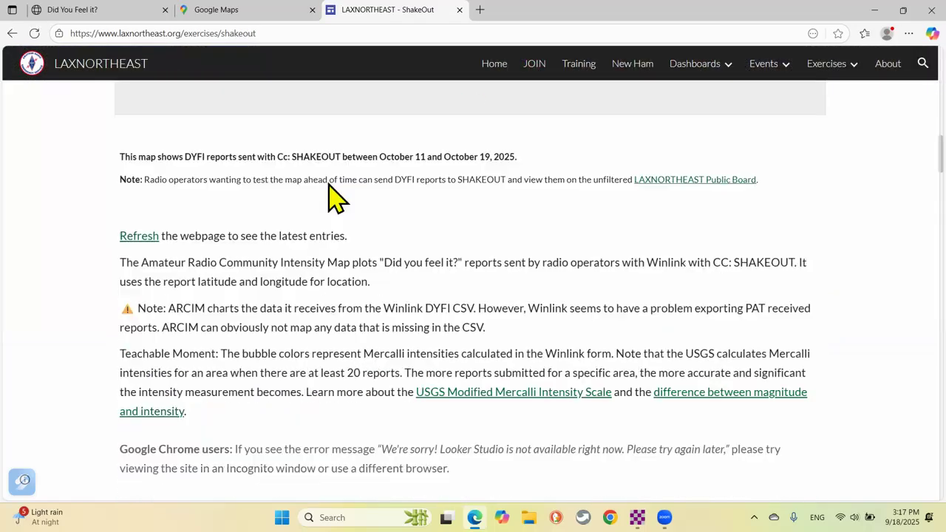
{"action": "scroll", "coordinate": [332, 183], "scroll_direction": "down", "scroll_amount": 7}
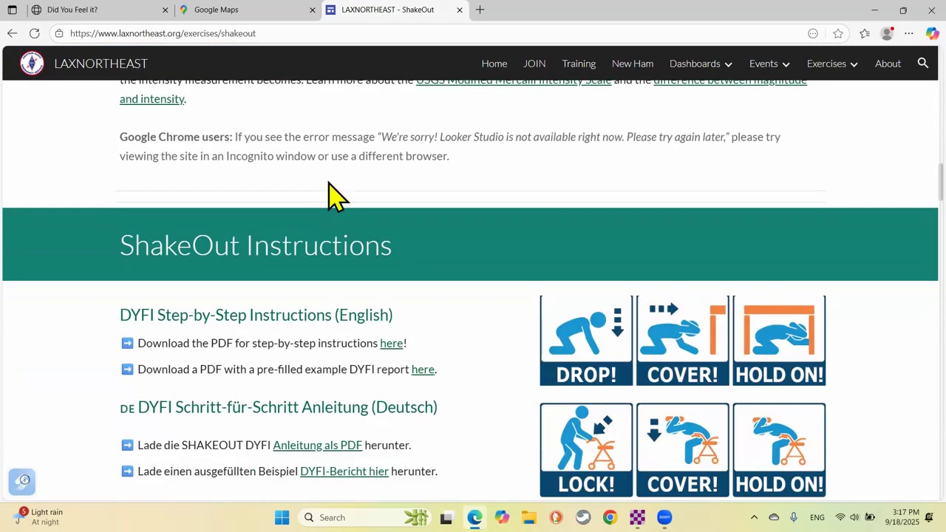
{"action": "scroll", "coordinate": [331, 185], "scroll_direction": "up", "scroll_amount": 3}
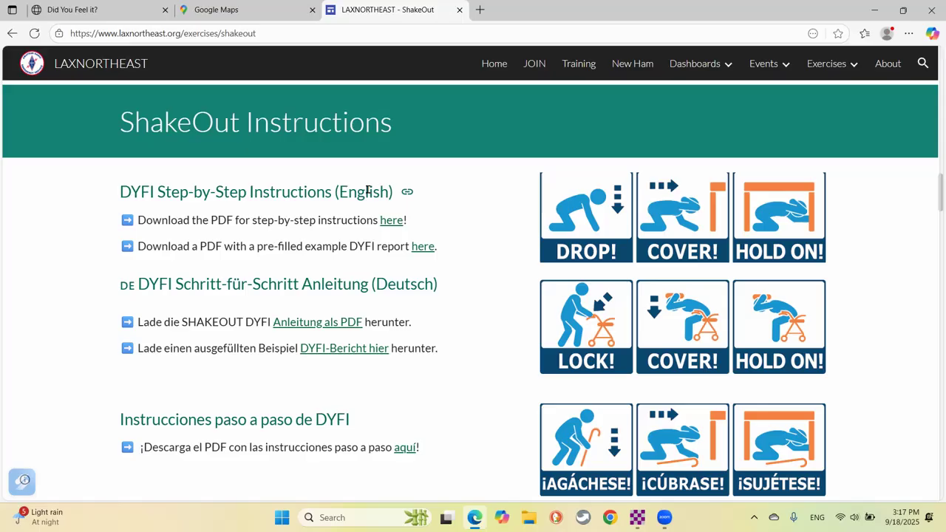
{"action": "scroll", "coordinate": [382, 275], "scroll_direction": "down", "scroll_amount": 2}
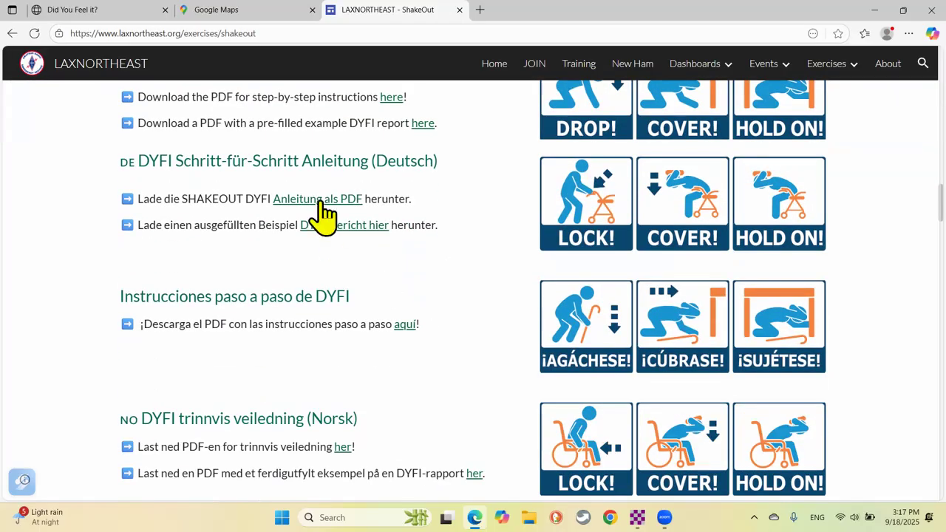
{"action": "scroll", "coordinate": [323, 221], "scroll_direction": "up", "scroll_amount": 1}
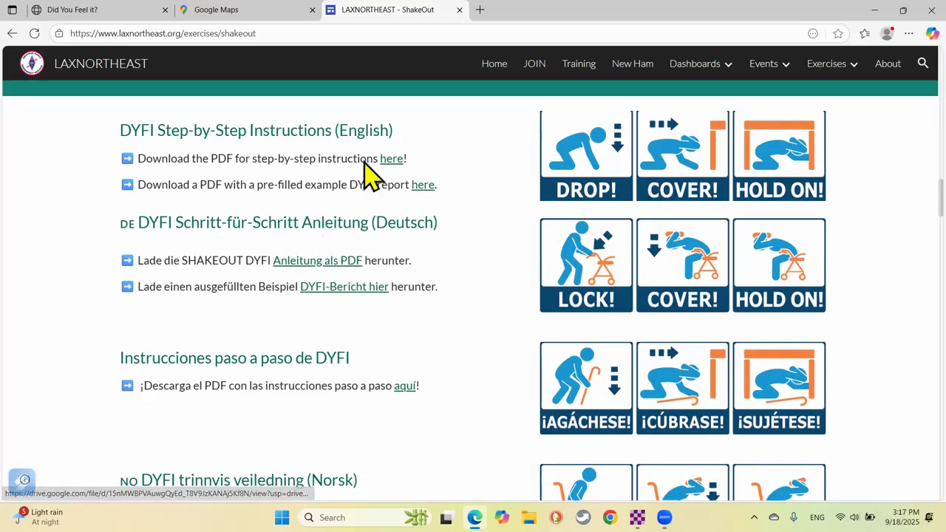
Open the English DYFI instructions PDF and find the Additional comments examples on page 3.
{"action": "left_click", "coordinate": [390, 161]}
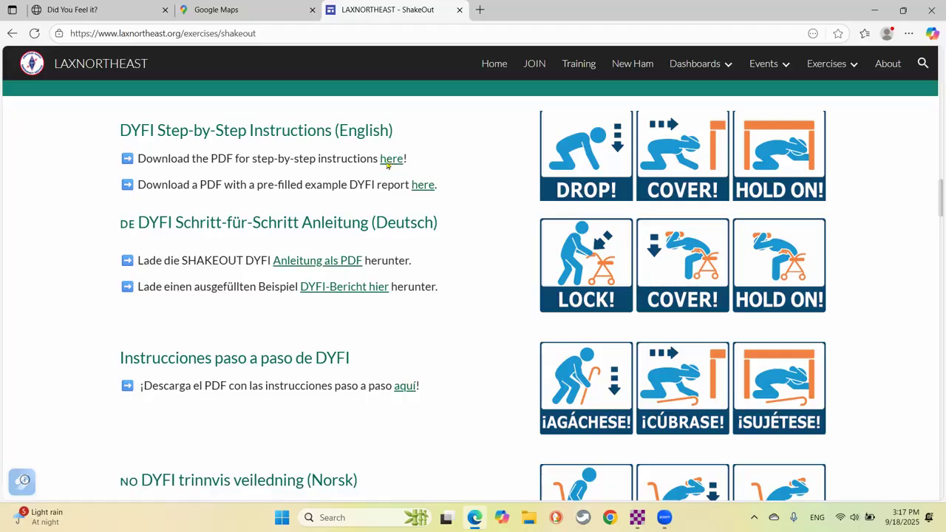
{"action": "scroll", "coordinate": [469, 204], "scroll_direction": "down", "scroll_amount": 10}
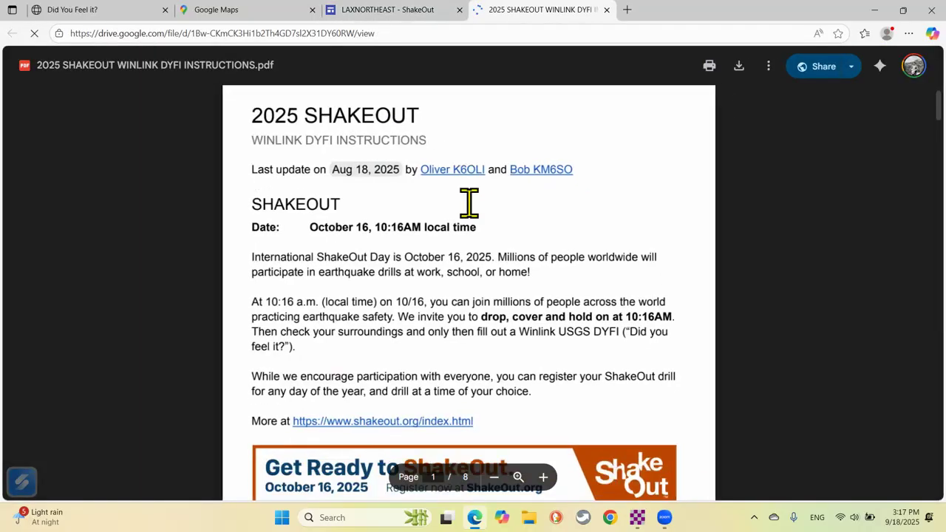
{"action": "scroll", "coordinate": [500, 201], "scroll_direction": "down", "scroll_amount": 8}
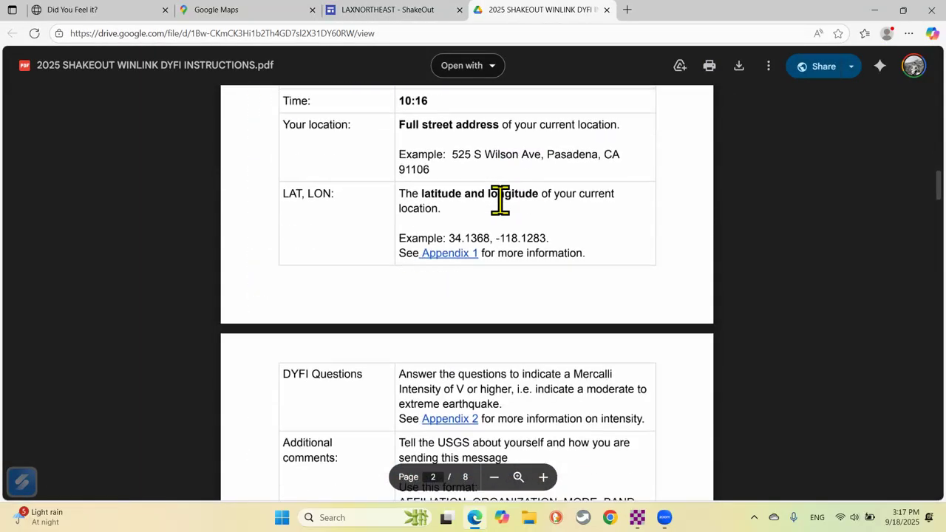
{"action": "scroll", "coordinate": [511, 204], "scroll_direction": "down", "scroll_amount": 8}
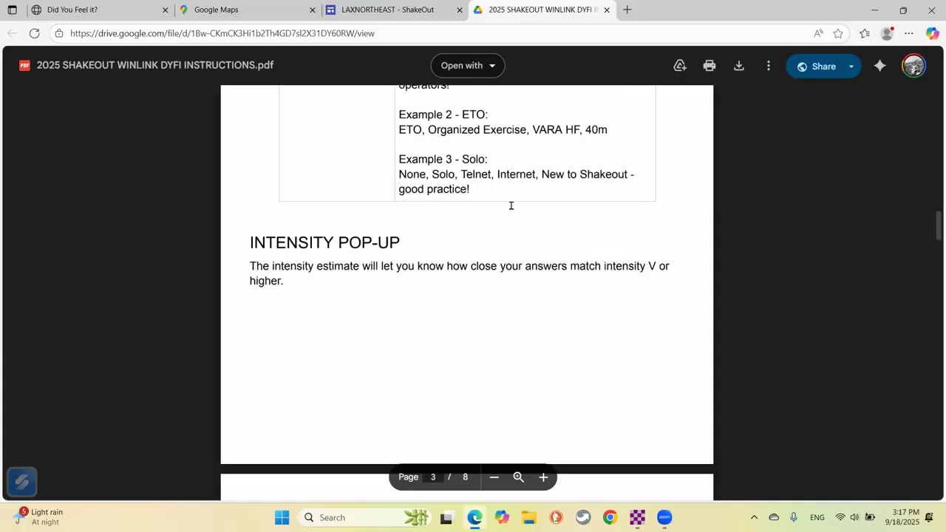
{"action": "scroll", "coordinate": [507, 203], "scroll_direction": "up", "scroll_amount": 8}
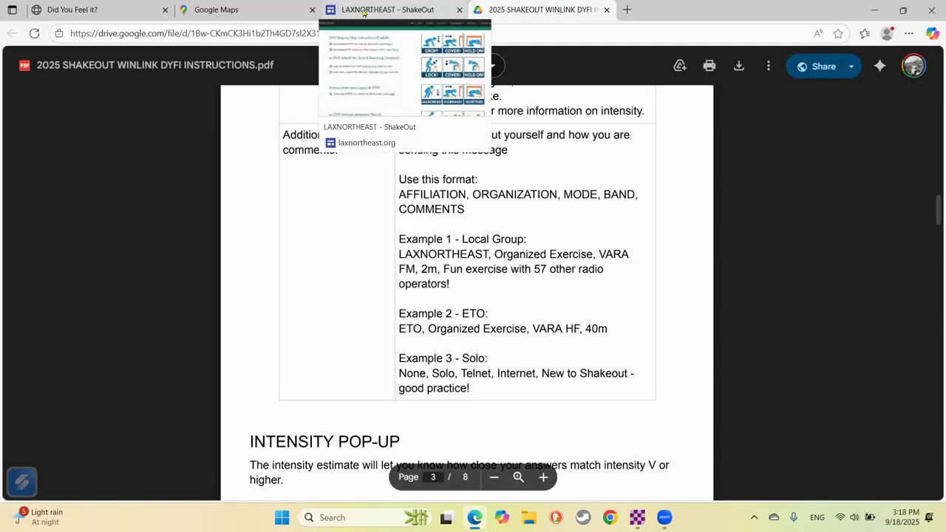
Begin the Additional comments with 'LAXNORTHEAST', 'ORGANIZED EXERCISE' and '2M, VARA FM,', following the PDF format.
{"action": "left_click", "coordinate": [87, 9]}
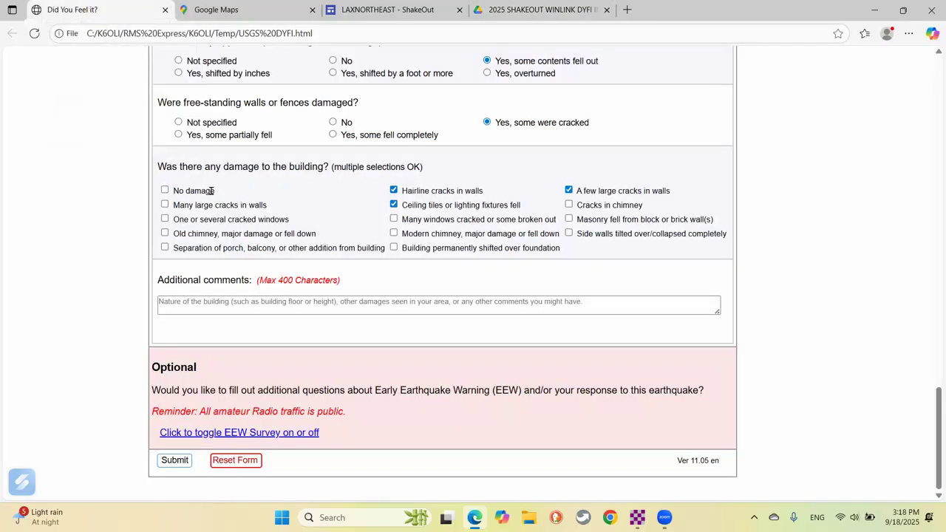
{"action": "left_click", "coordinate": [251, 306]}
{"action": "type", "text": "laxn"}
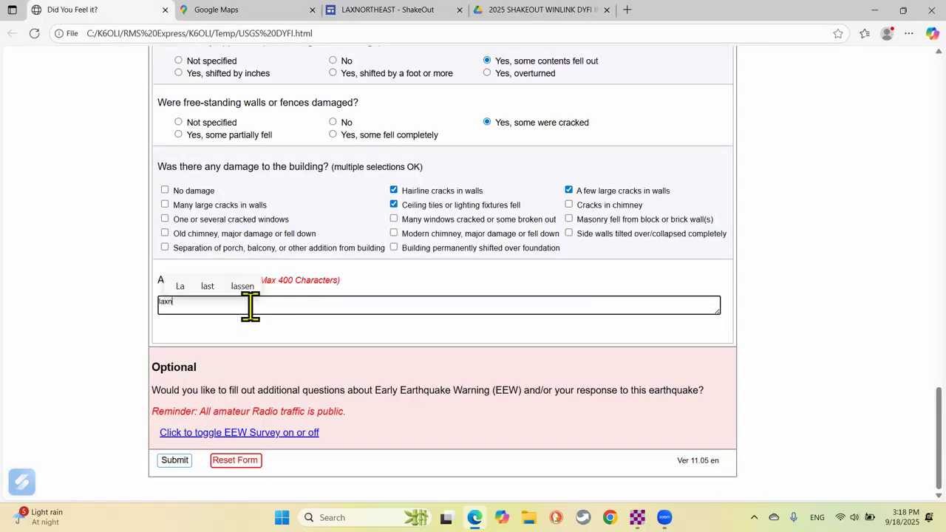
{"action": "type", "text": "ort"}
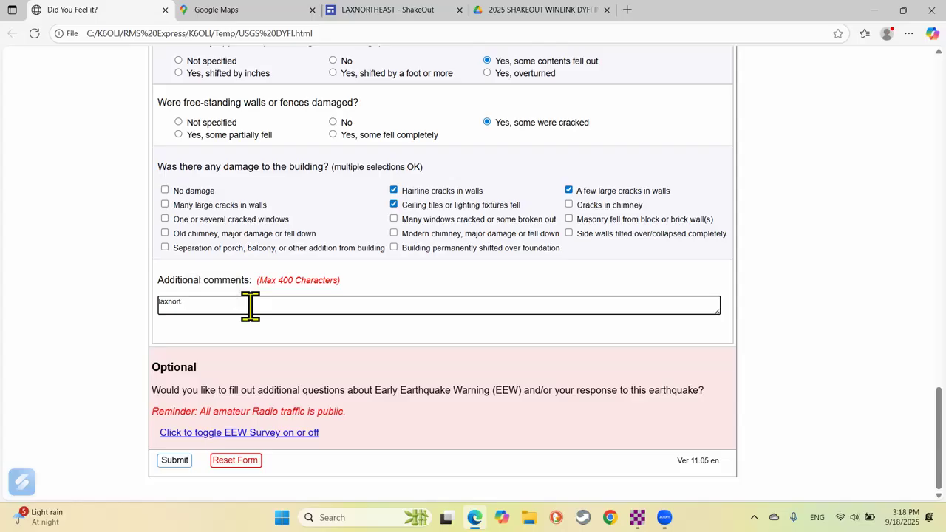
{"action": "key", "text": "BackSpace"}
{"action": "key", "text": "BackSpace"}
{"action": "key", "text": "BackSpace"}
{"action": "key", "text": "BackSpace"}
{"action": "key", "text": "BackSpace"}
{"action": "key", "text": "BackSpace"}
{"action": "key", "text": "BackSpace"}
{"action": "type", "text": "LAXN"}
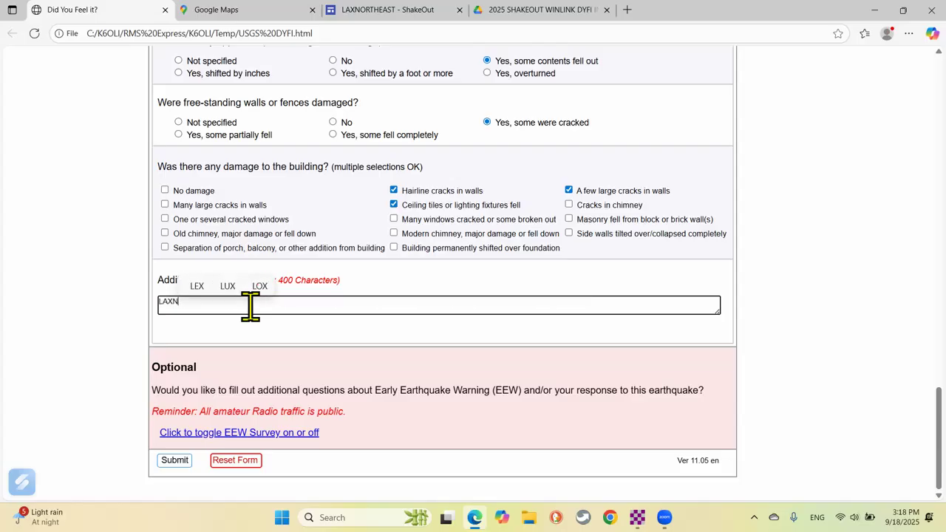
{"action": "type", "text": "ORTHEAST,"}
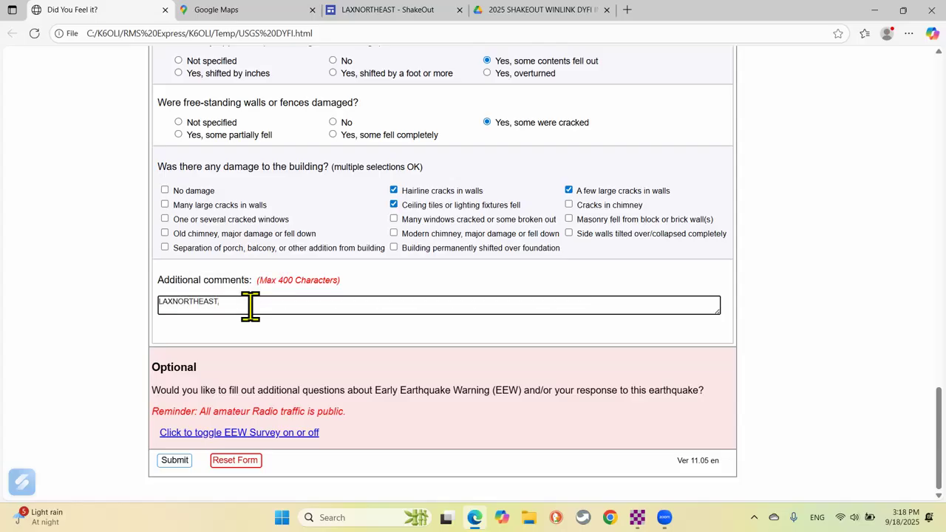
{"action": "left_click", "coordinate": [551, 11]}
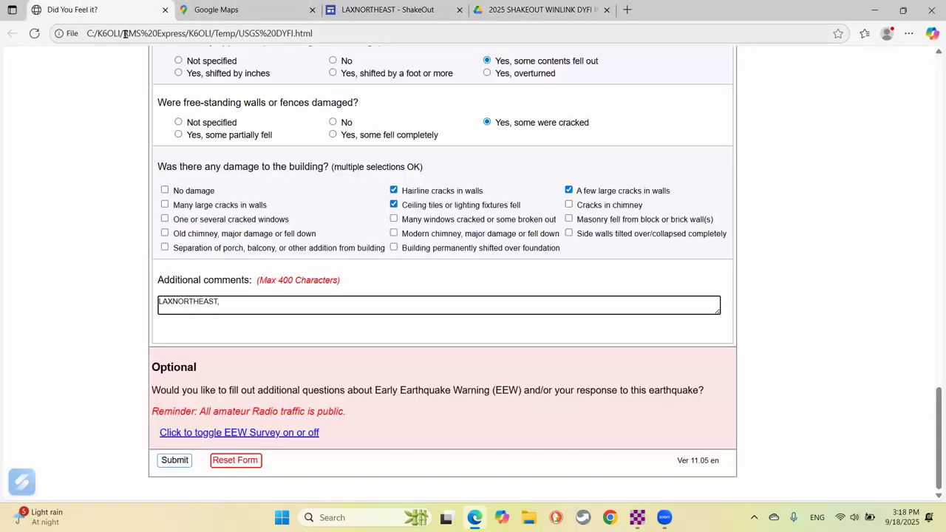
{"action": "type", "text": "ORGANIZE"}
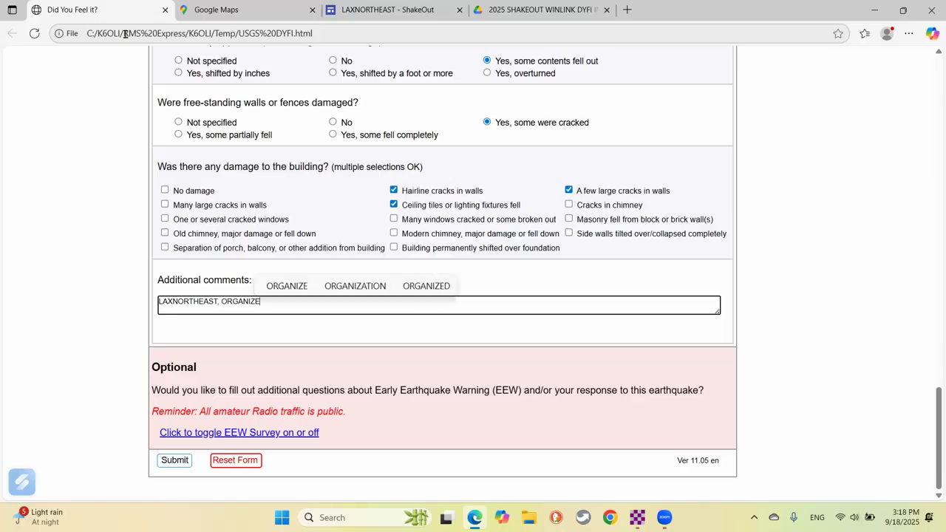
{"action": "type", "text": "D EXERCISE"}
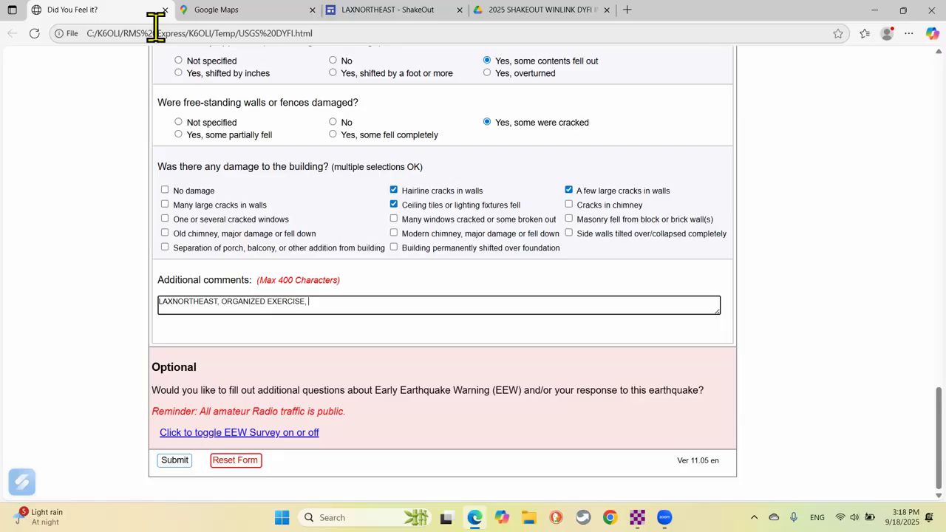
{"action": "type", "text": "2M"}
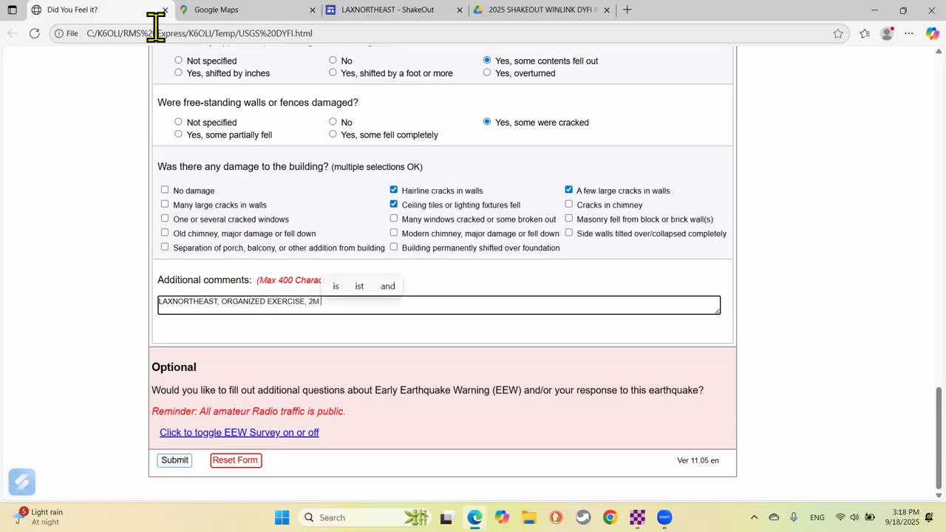
{"action": "type", "text": ", VARA FM,"}
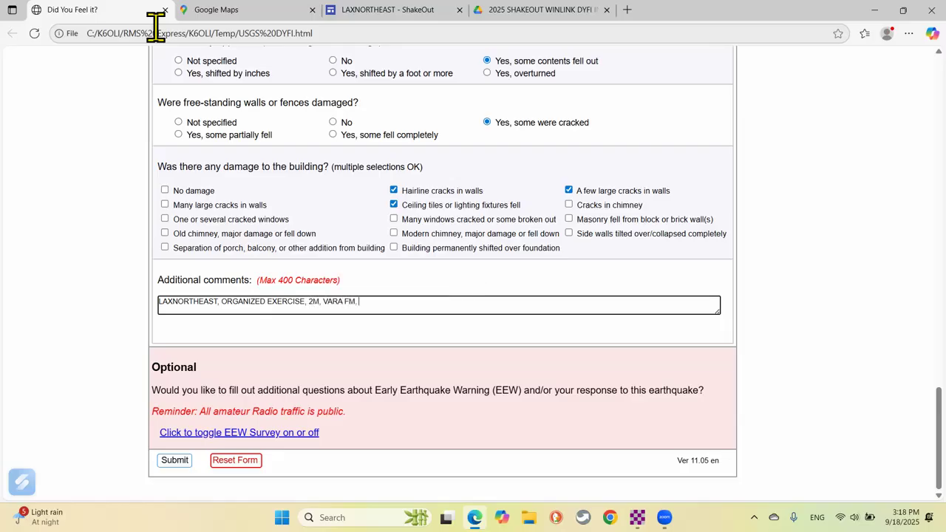
Reorder the comments to 'VARA FM, 2M,' and add 'EXERCISE WITH MY FRIENDS FROM LAXNORTHEAST'.
{"action": "left_click", "coordinate": [518, 11]}
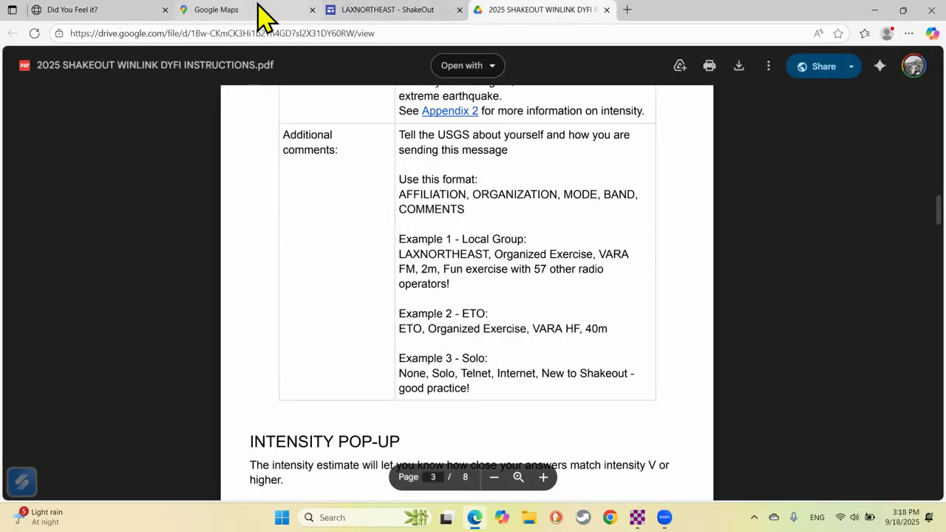
{"action": "left_click", "coordinate": [92, 11]}
{"action": "key", "text": "BackSpace"}
{"action": "key", "text": "BackSpace"}
{"action": "key", "text": "BackSpace"}
{"action": "key", "text": "BackSpace"}
{"action": "key", "text": "BackSpace"}
{"action": "key", "text": "BackSpace"}
{"action": "key", "text": "BackSpace"}
{"action": "key", "text": "BackSpace"}
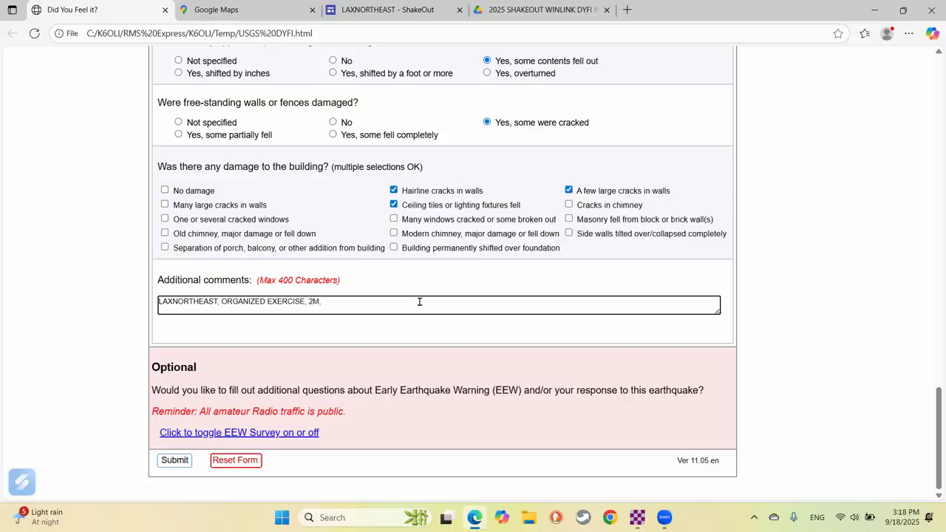
{"action": "type", "text": "VARA FM, 2M, "}
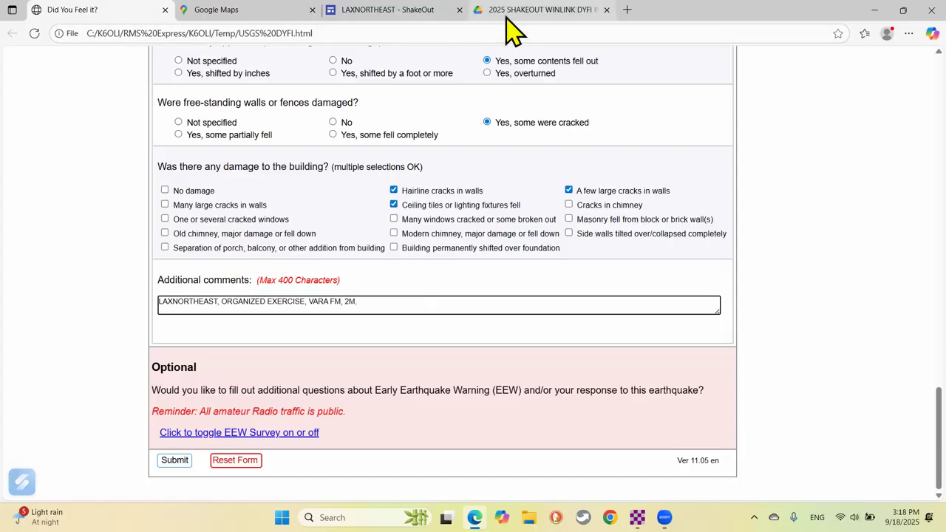
{"action": "type", "text": "WI"}
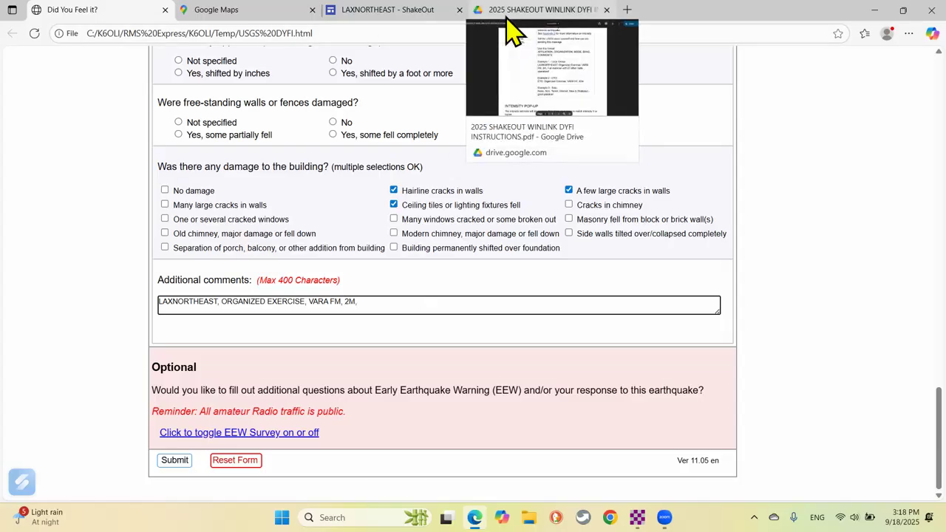
{"action": "type", "text": "TH M"}
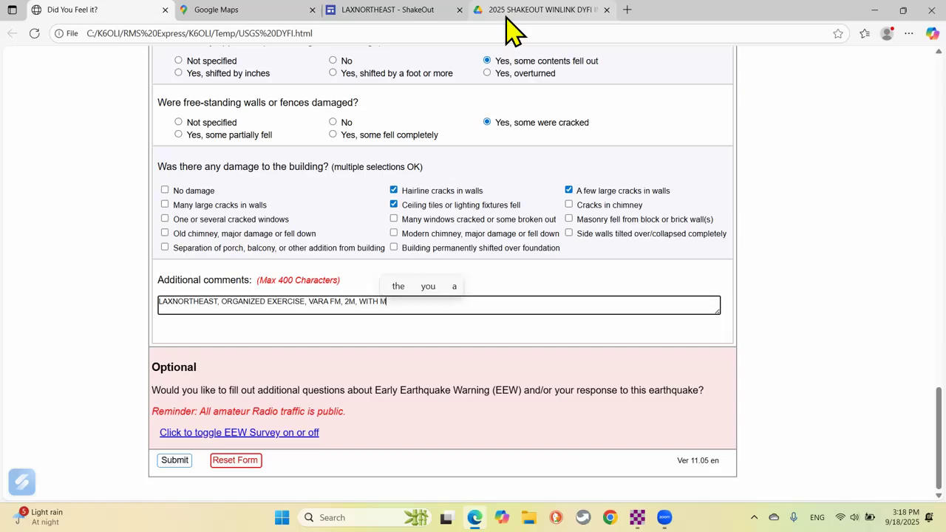
{"action": "type", "text": "Y FRIENDS F"}
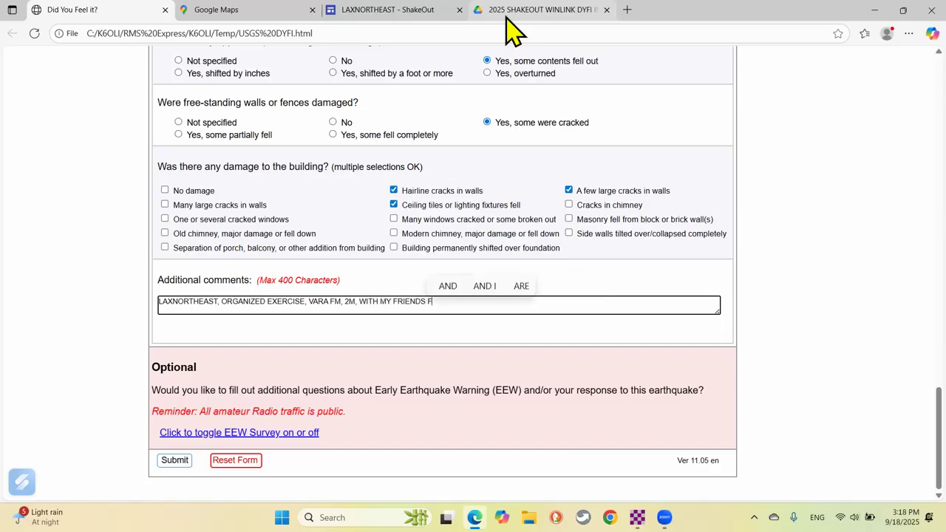
{"action": "type", "text": "ROM LAXN"}
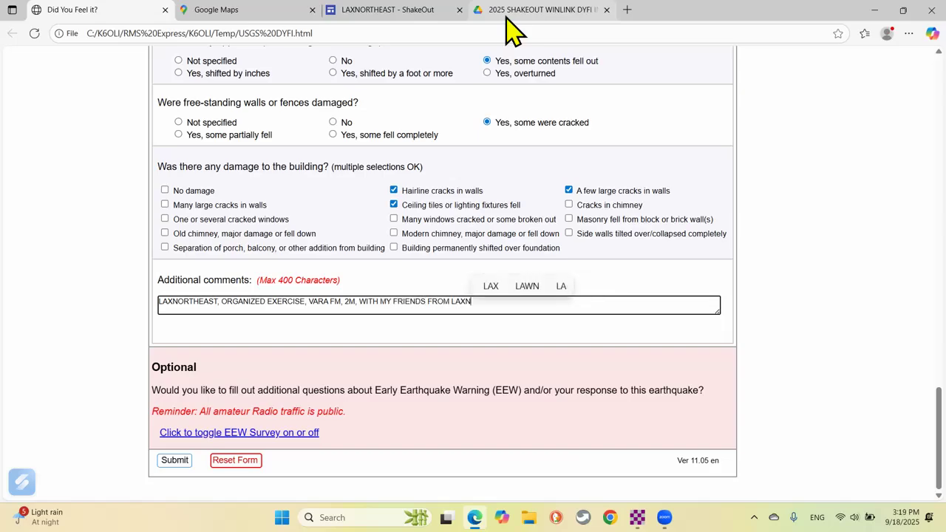
{"action": "type", "text": "ORTHEAST"}
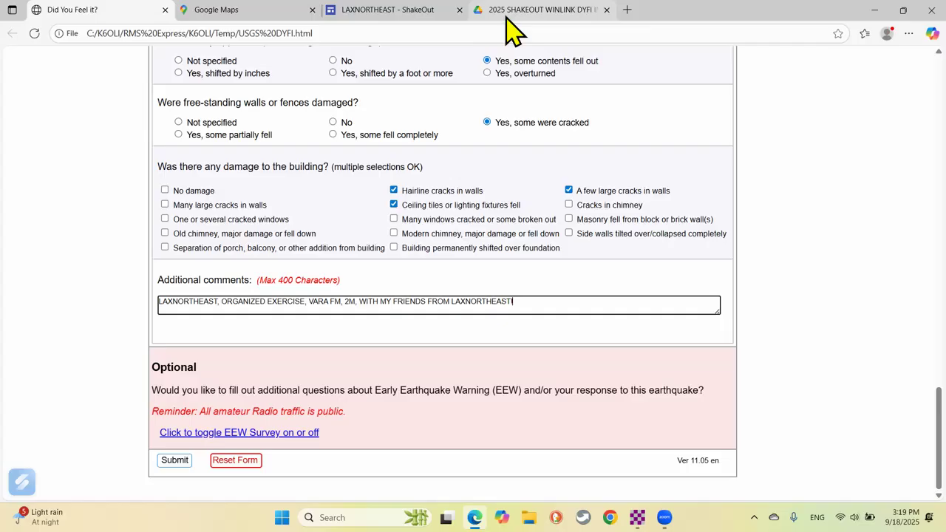
{"action": "left_click", "coordinate": [360, 301]}
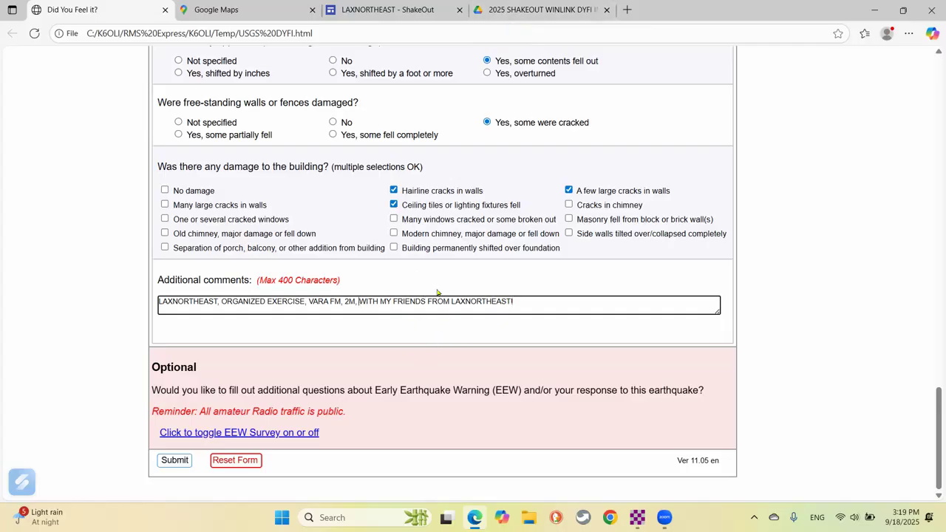
{"action": "type", "text": "EXERC"}
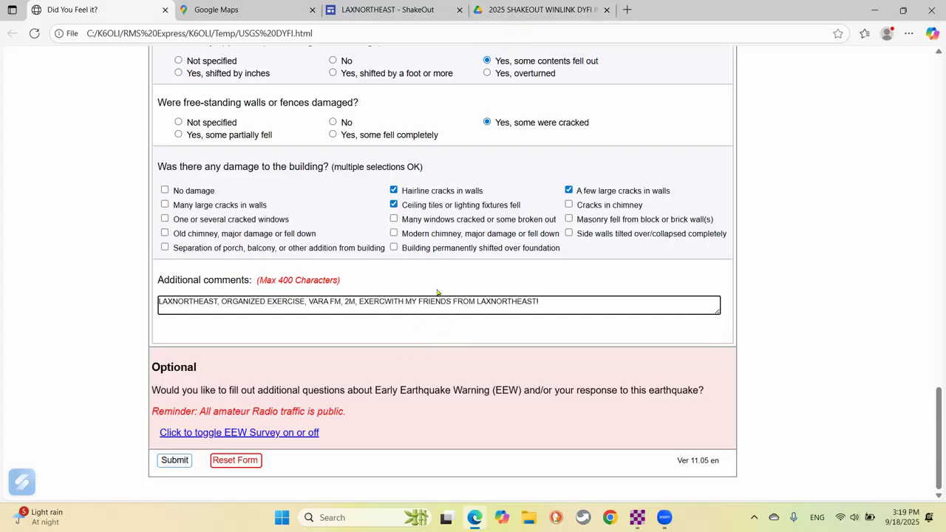
{"action": "type", "text": "ISE"}
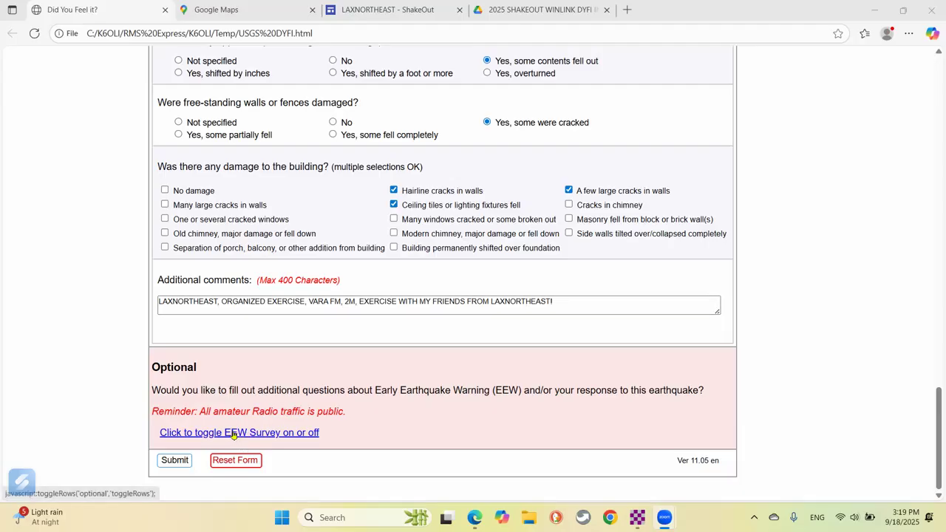
Show and hide the EEW survey questions, then submit the report for a VII Very Strong estimate.
{"action": "left_click", "coordinate": [298, 434]}
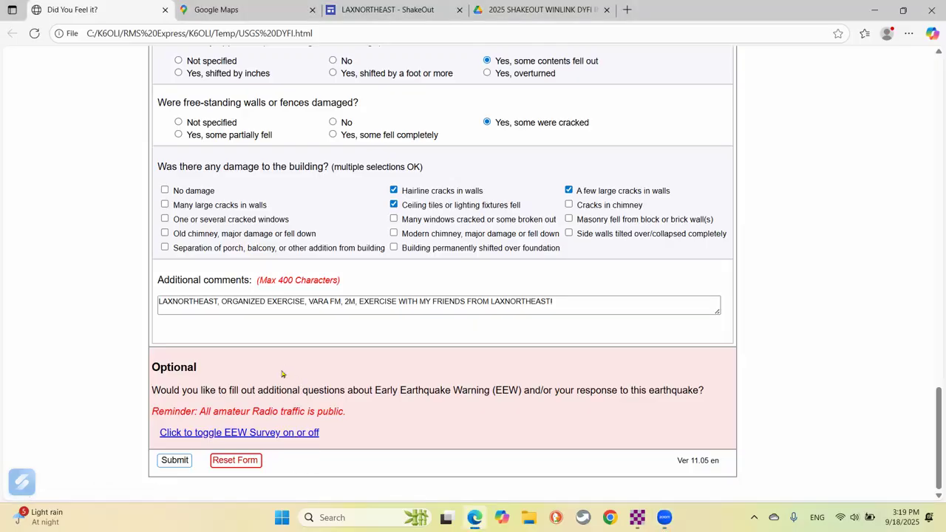
{"action": "left_click", "coordinate": [289, 433]}
{"action": "scroll", "coordinate": [277, 366], "scroll_direction": "down", "scroll_amount": 8}
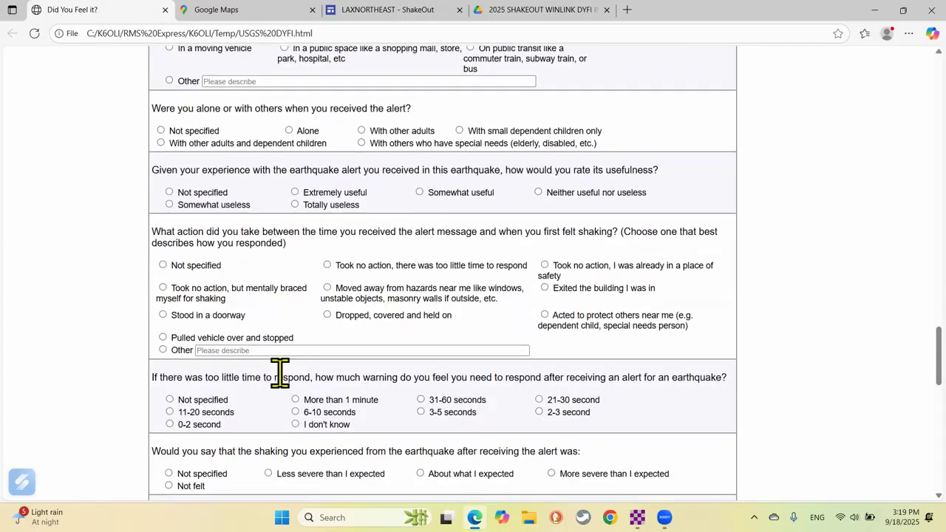
{"action": "scroll", "coordinate": [279, 372], "scroll_direction": "up", "scroll_amount": 4}
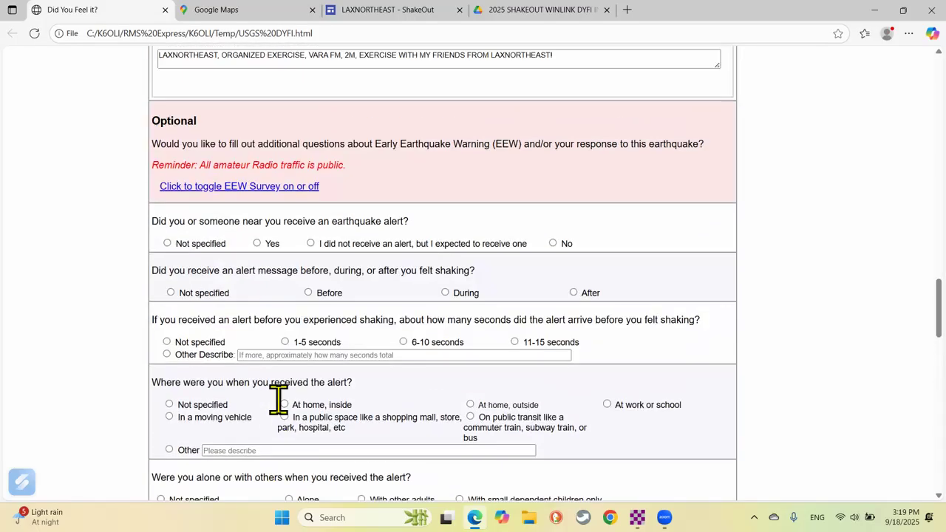
{"action": "left_click", "coordinate": [250, 188]}
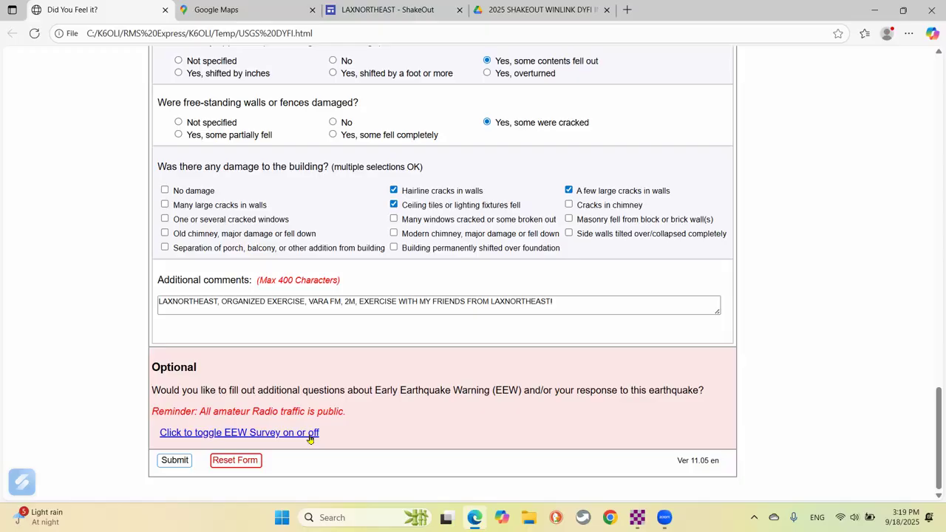
{"action": "left_click", "coordinate": [178, 462]}
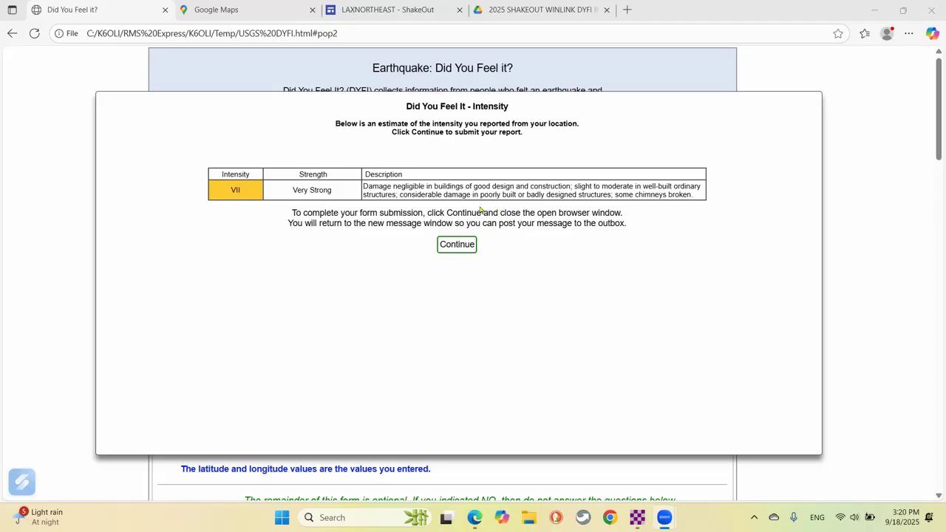
Accept the intensity estimate and put SHAKEOUT;ETO-DRILL in the new message's Cc field.
{"action": "left_click", "coordinate": [457, 244]}
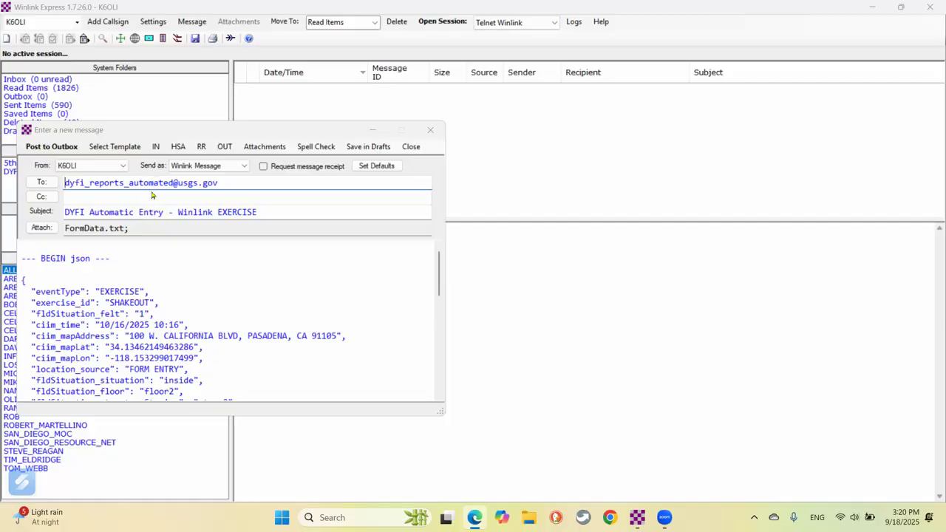
{"action": "key", "text": "Tab"}
{"action": "type", "text": "S"}
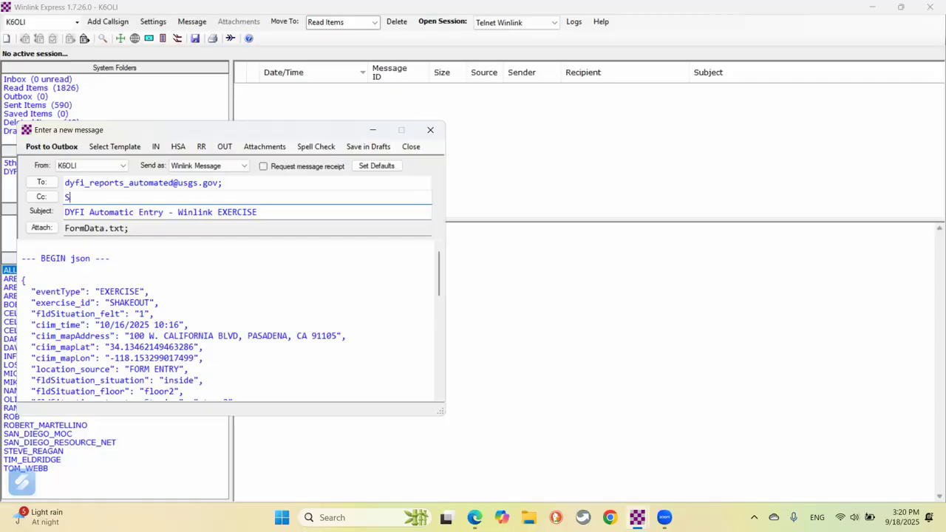
{"action": "type", "text": "HAKEOUT;ETO"}
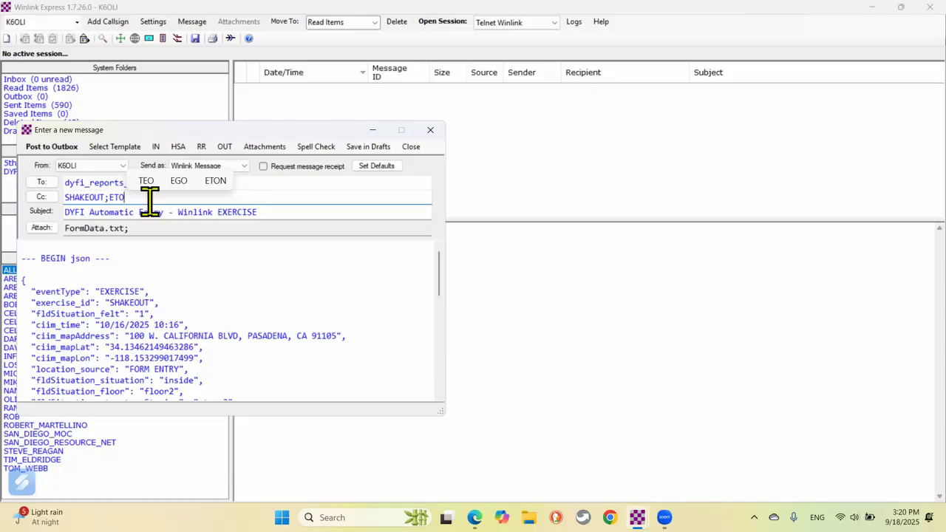
{"action": "type", "text": "-DRILL"}
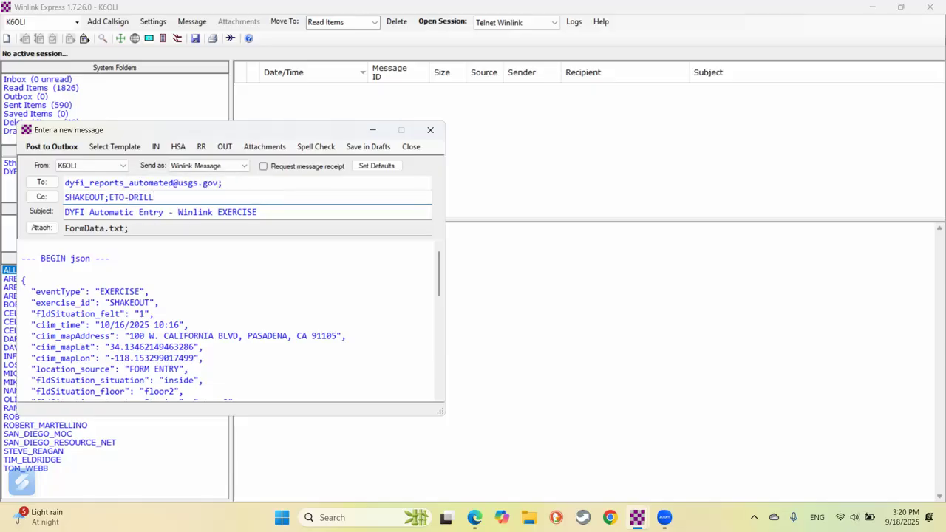
{"action": "type", "text": ";"}
{"action": "key", "text": "BackSpace"}
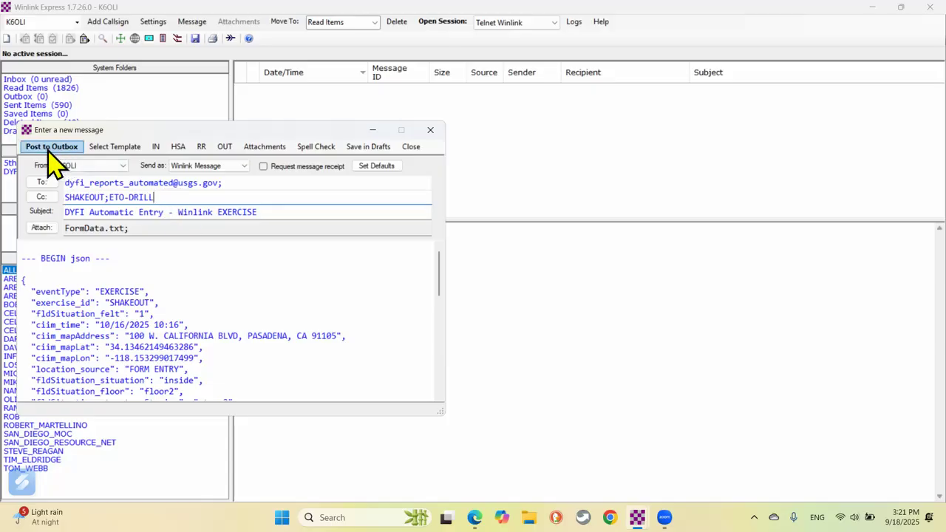
{"action": "scroll", "coordinate": [164, 300], "scroll_direction": "down", "scroll_amount": 1}
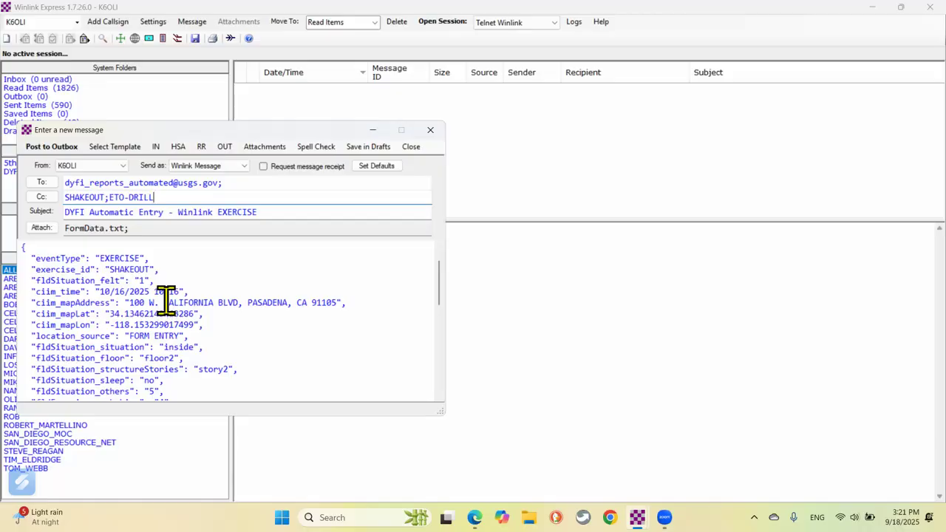
{"action": "scroll", "coordinate": [163, 302], "scroll_direction": "down", "scroll_amount": 6}
{"action": "scroll", "coordinate": [157, 300], "scroll_direction": "up", "scroll_amount": 5}
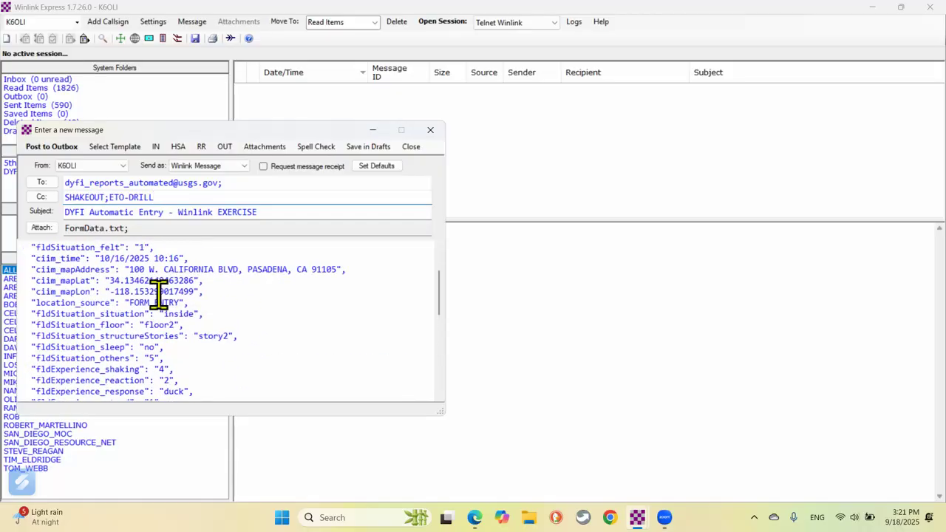
Post the DYFI message to the Outbox and set the session type to Vara FM Winlink.
{"action": "left_click", "coordinate": [66, 147]}
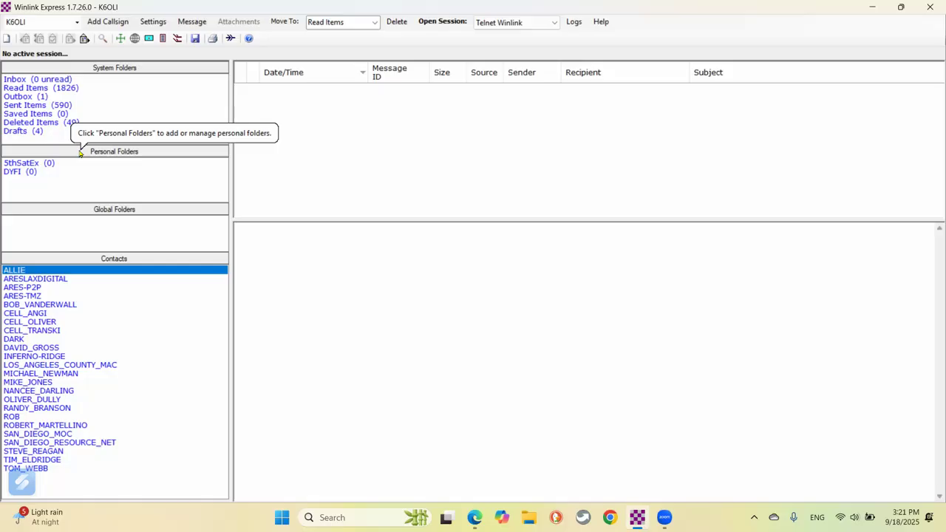
{"action": "left_click", "coordinate": [551, 23]}
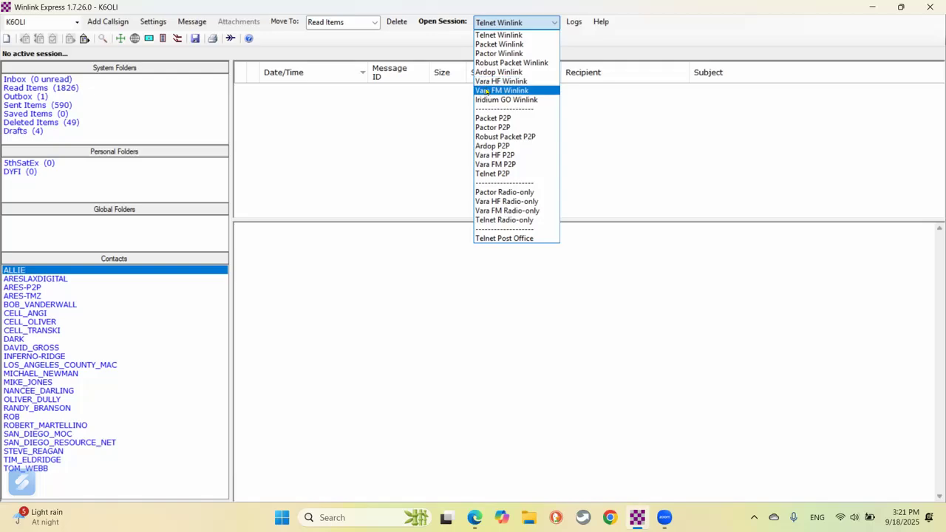
{"action": "left_click", "coordinate": [487, 90]}
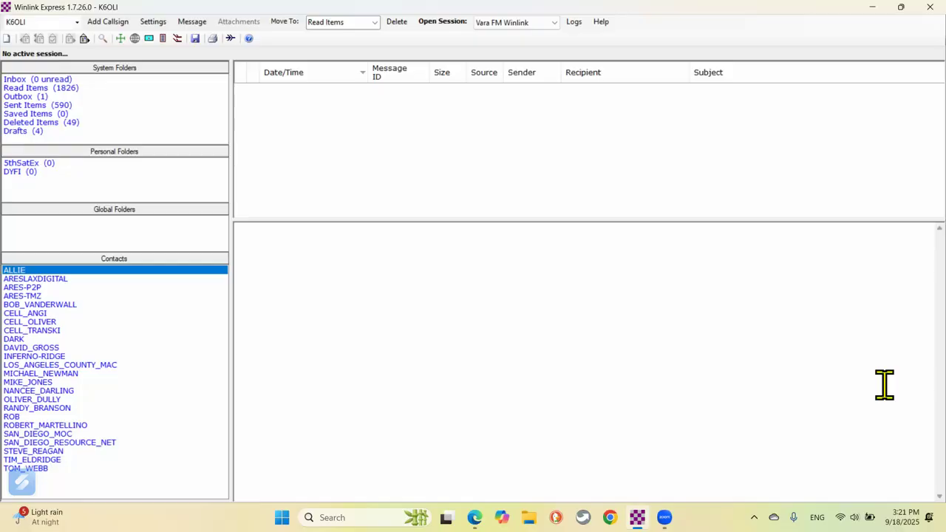
Open the emcomm-training.org link from the LAXNORTHEAST ShakeOut page in a new browser tab.
{"action": "left_click", "coordinate": [873, 7]}
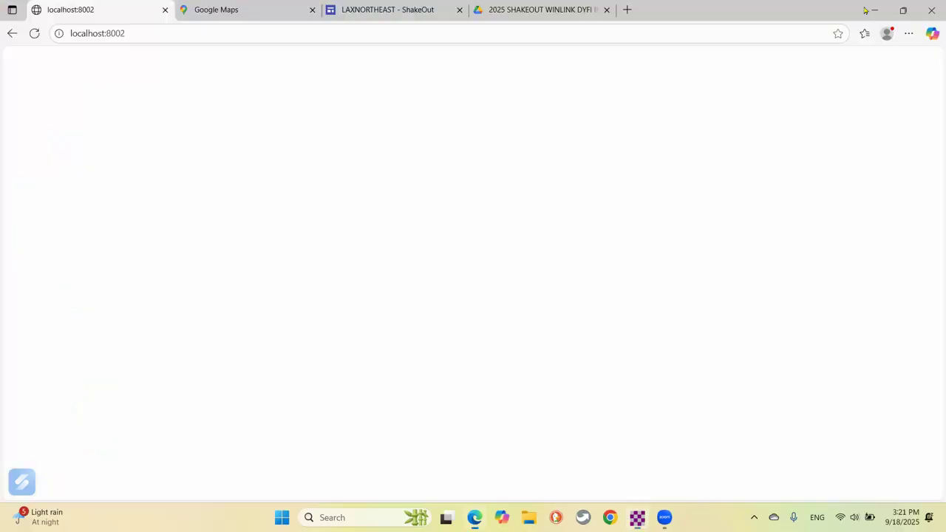
{"action": "left_click", "coordinate": [379, 15]}
{"action": "scroll", "coordinate": [468, 222], "scroll_direction": "up", "scroll_amount": 15}
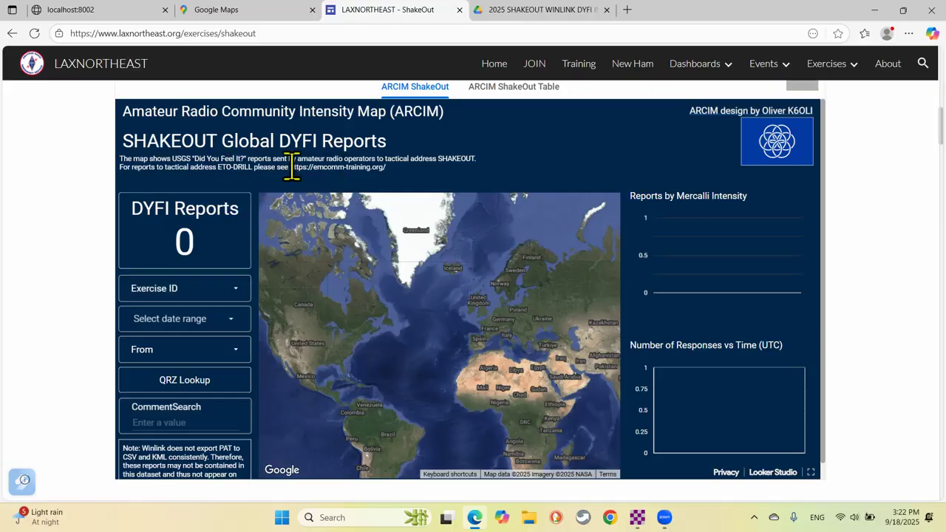
{"action": "left_click_drag", "start_coordinate": [289, 166], "coordinate": [399, 182]}
{"action": "key", "text": "ctrl+c"}
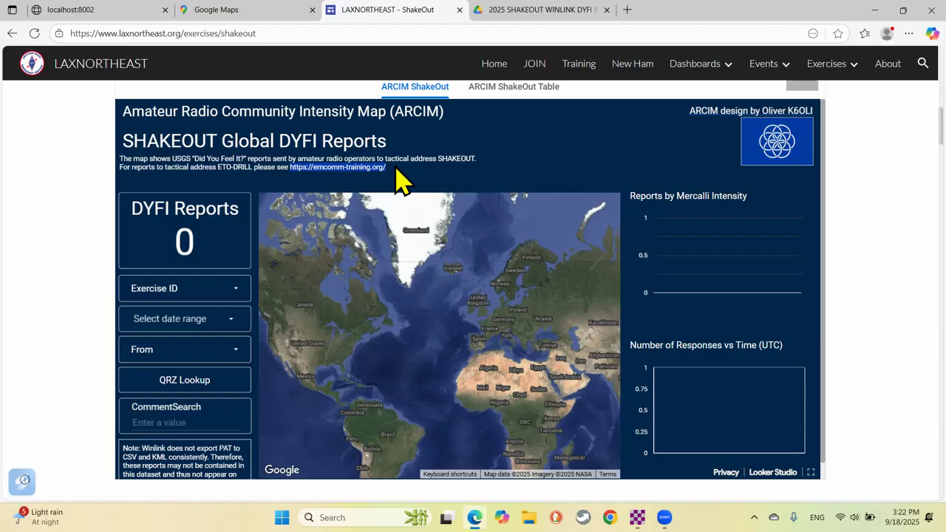
{"action": "left_click", "coordinate": [627, 10]}
{"action": "key", "text": "ctrl+v"}
{"action": "key", "text": "Return"}
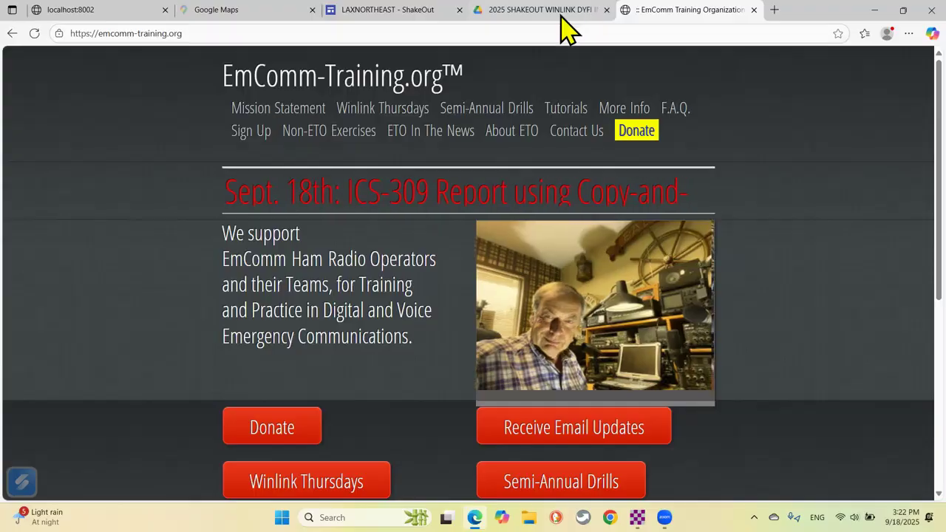
Return to the ARCIM ShakeOut dashboard showing 0 DYFI reports and minimize Edge.
{"action": "left_click", "coordinate": [358, 13]}
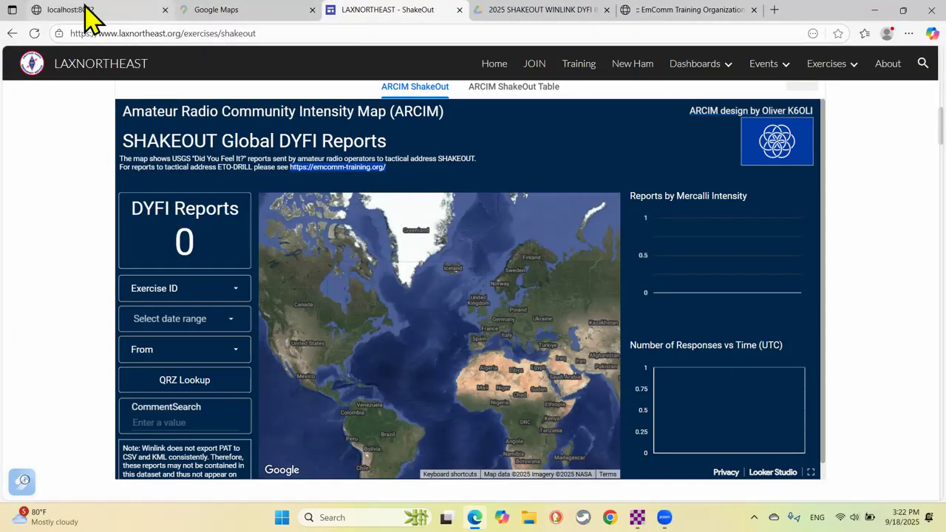
{"action": "mouse_move", "coordinate": [211, 21]}
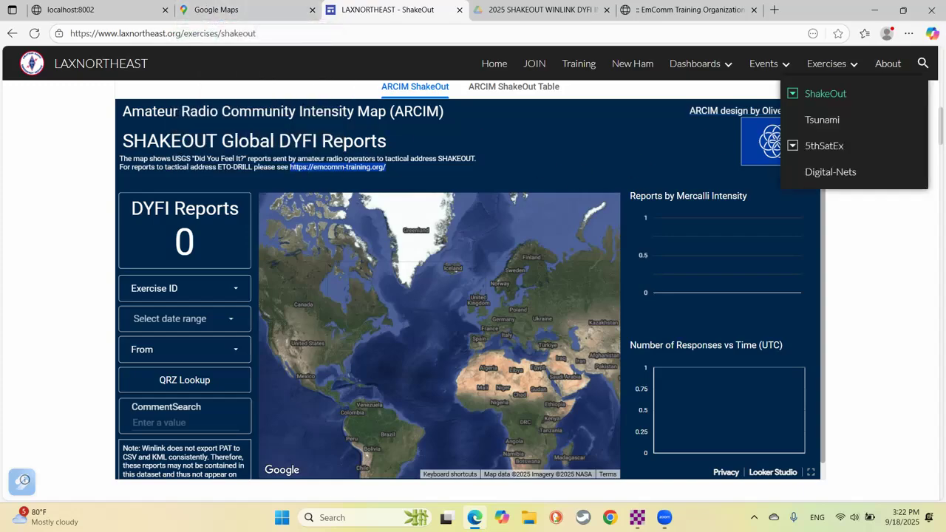
{"action": "left_click", "coordinate": [875, 10]}
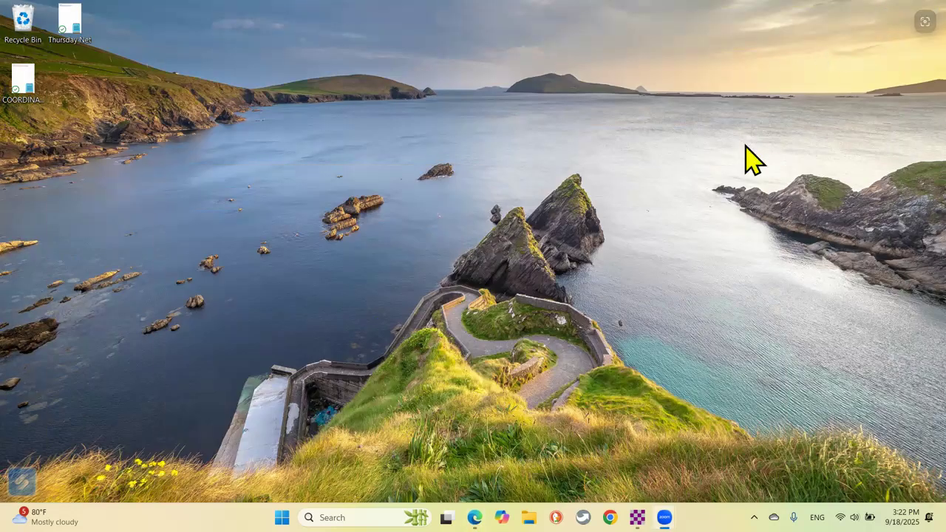